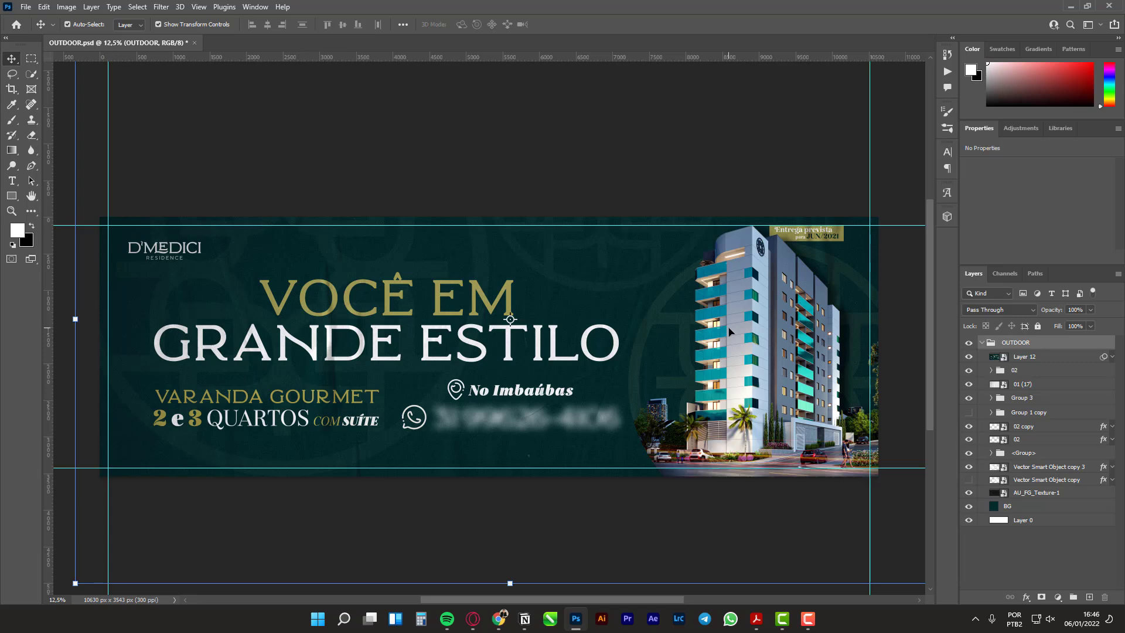
Step: Review the layers of the OUTDOOR group, collapse the group, and close the OUTDOOR.psd document
{"action": "left_click", "coordinate": [1025, 402]}
{"action": "left_click", "coordinate": [1029, 357]}
{"action": "left_click", "coordinate": [1026, 344]}
{"action": "left_click", "coordinate": [982, 343]}
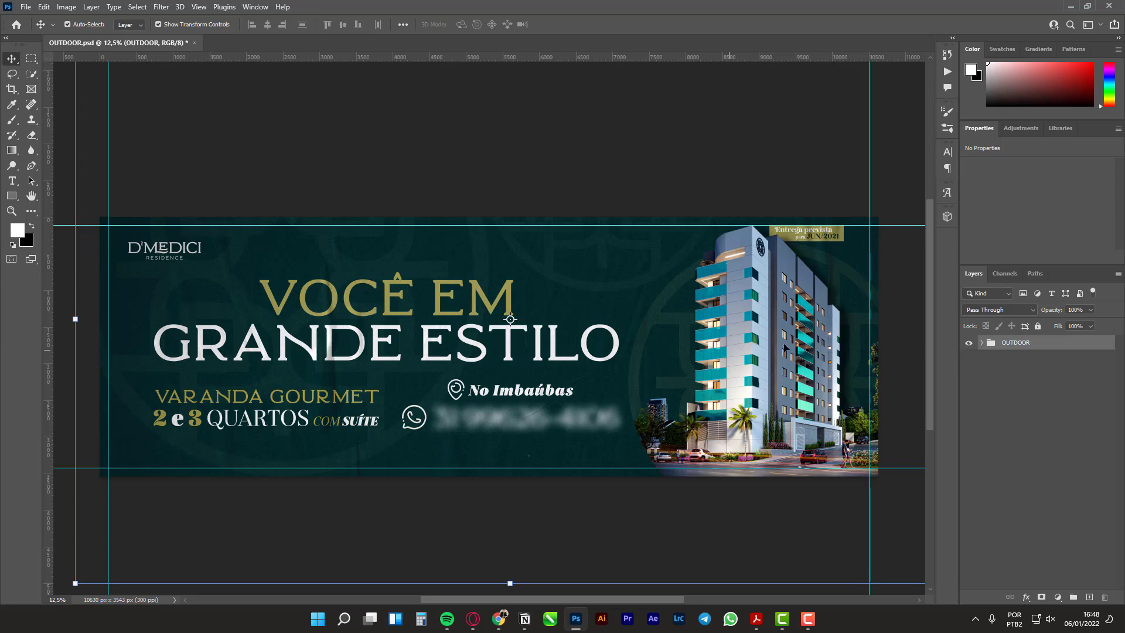
{"action": "left_click", "coordinate": [736, 330]}
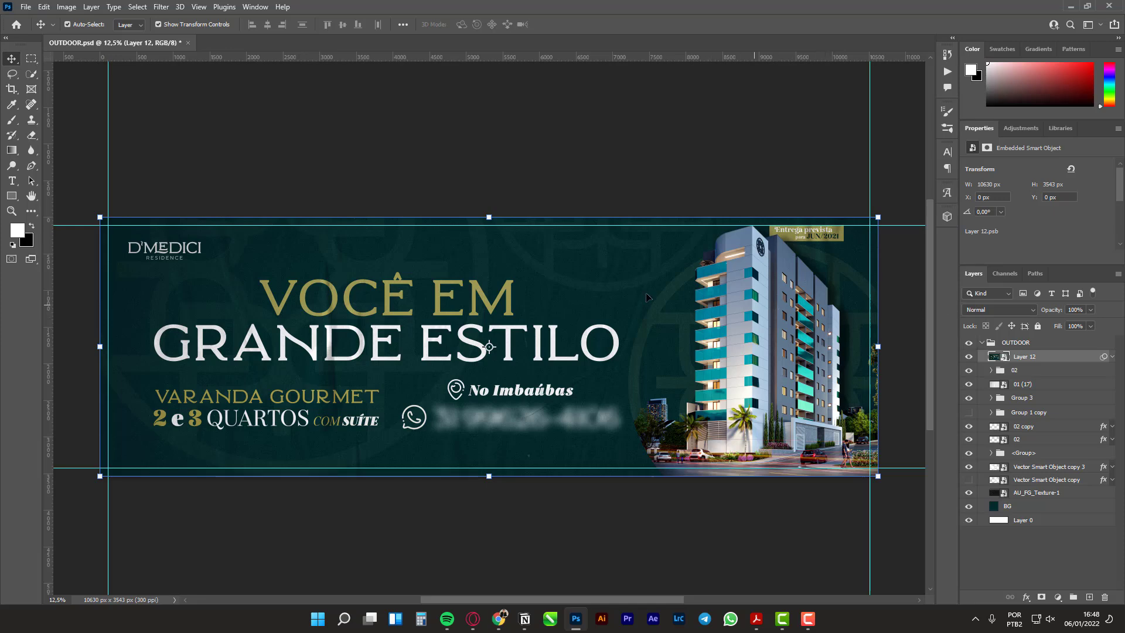
{"action": "left_click", "coordinate": [188, 43]}
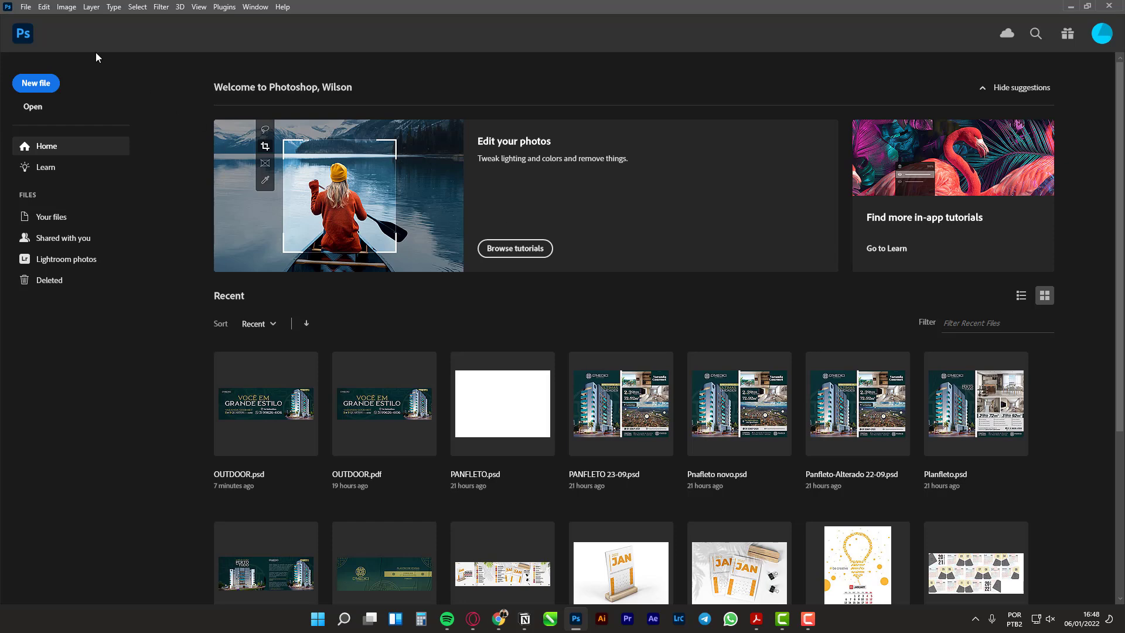
Step: Start a new landscape document 90 wide by 30 high, with centimeters as the unit
{"action": "left_click", "coordinate": [26, 7]}
{"action": "left_click", "coordinate": [35, 22]}
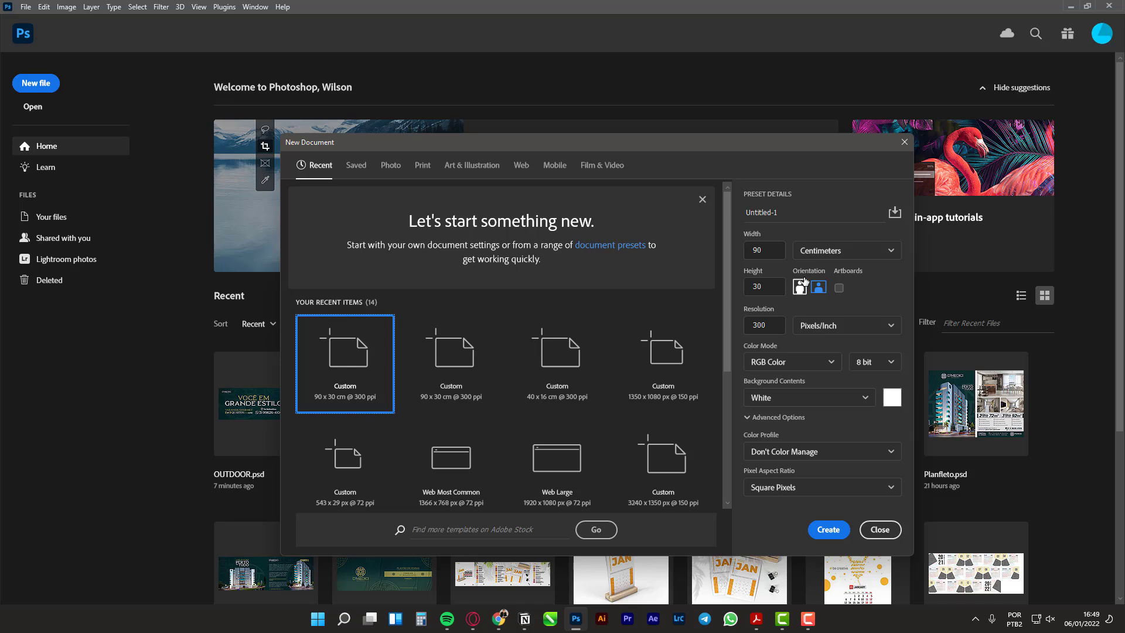
{"action": "left_click", "coordinate": [774, 253]}
{"action": "left_click", "coordinate": [773, 286]}
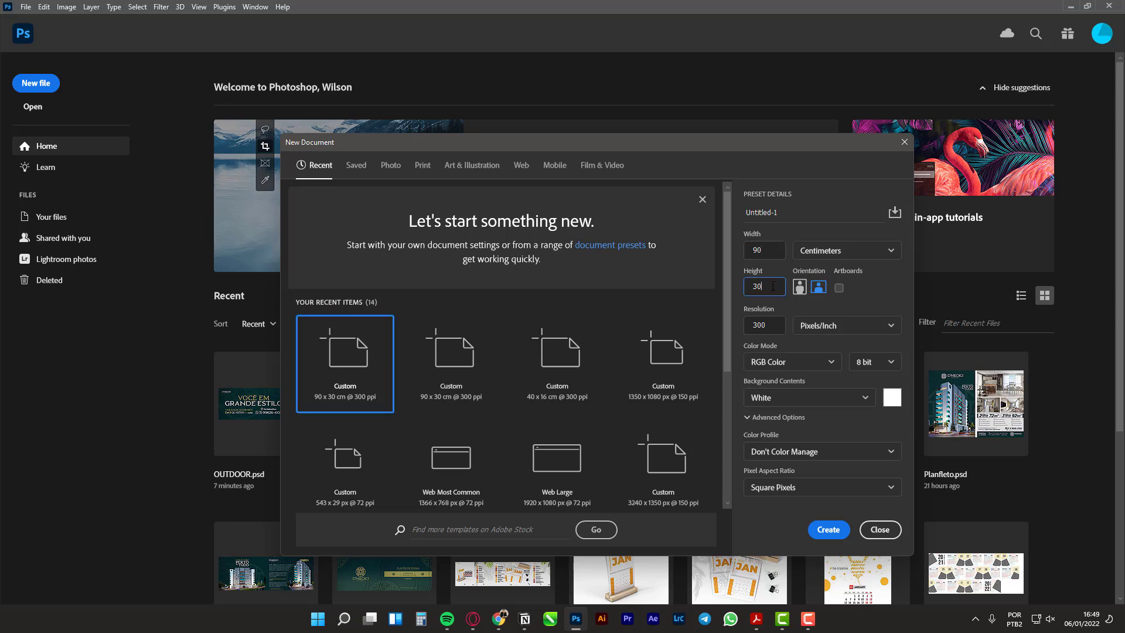
{"action": "left_click", "coordinate": [839, 251]}
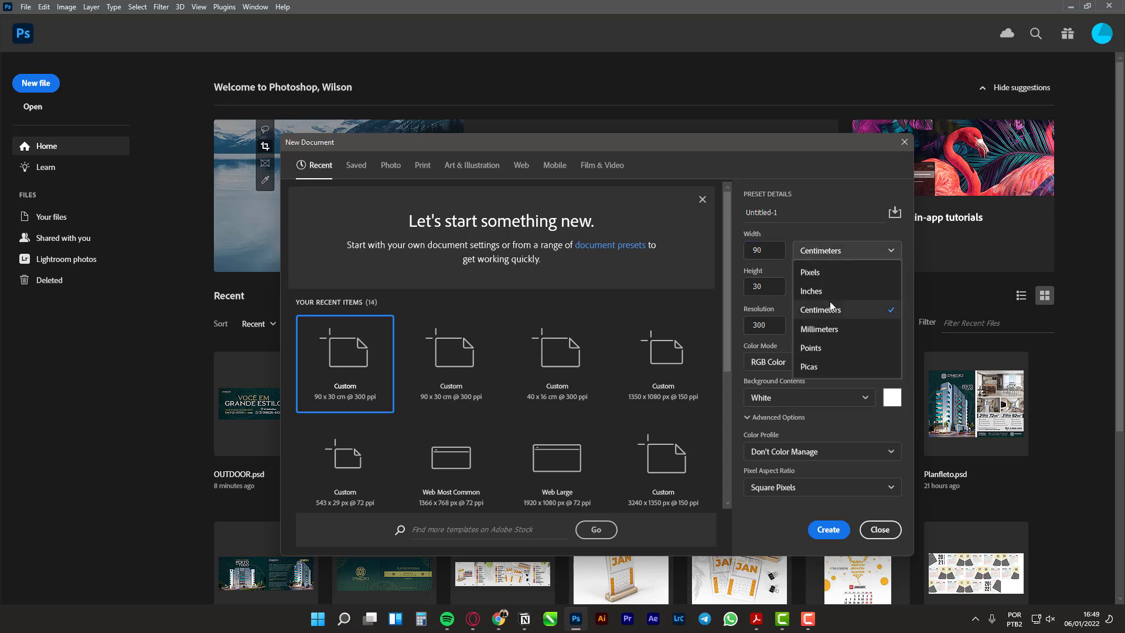
{"action": "left_click", "coordinate": [830, 306]}
Step: Try a new document size of 900 by 300 centimeters, then set it back to 90 by 30
{"action": "double_click", "coordinate": [784, 256]}
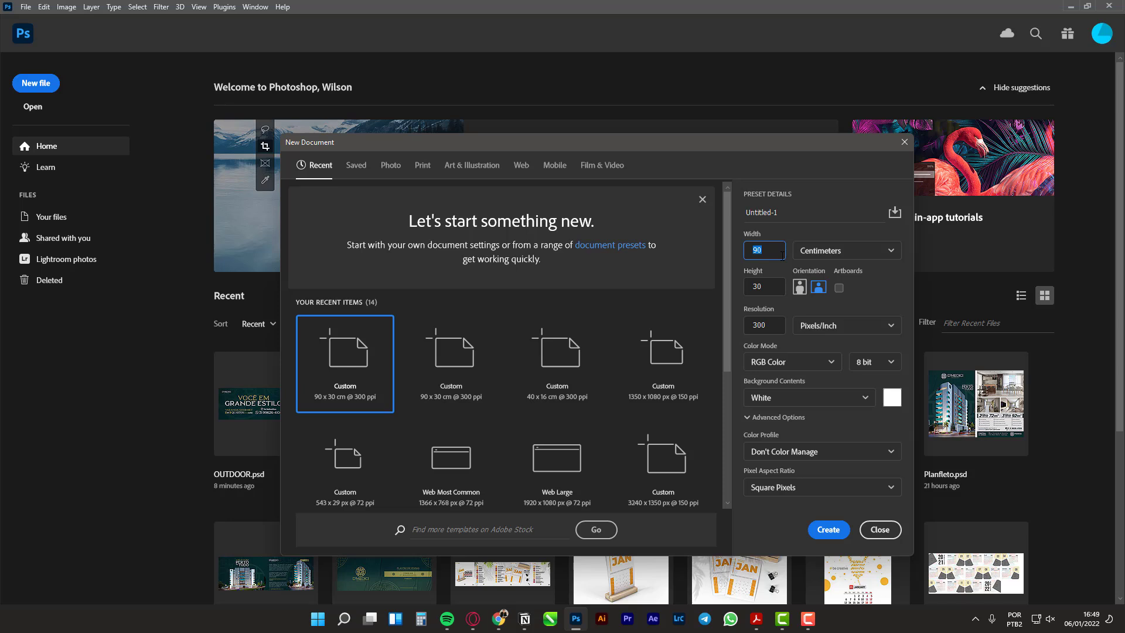
{"action": "type", "text": "900"}
{"action": "double_click", "coordinate": [782, 283]}
{"action": "type", "text": "300"}
{"action": "left_click", "coordinate": [777, 249]}
{"action": "double_click", "coordinate": [774, 254]}
{"action": "double_click", "coordinate": [785, 253]}
{"action": "left_click", "coordinate": [785, 253]}
{"action": "left_click", "coordinate": [775, 284]}
{"action": "key", "text": "BackSpace"}
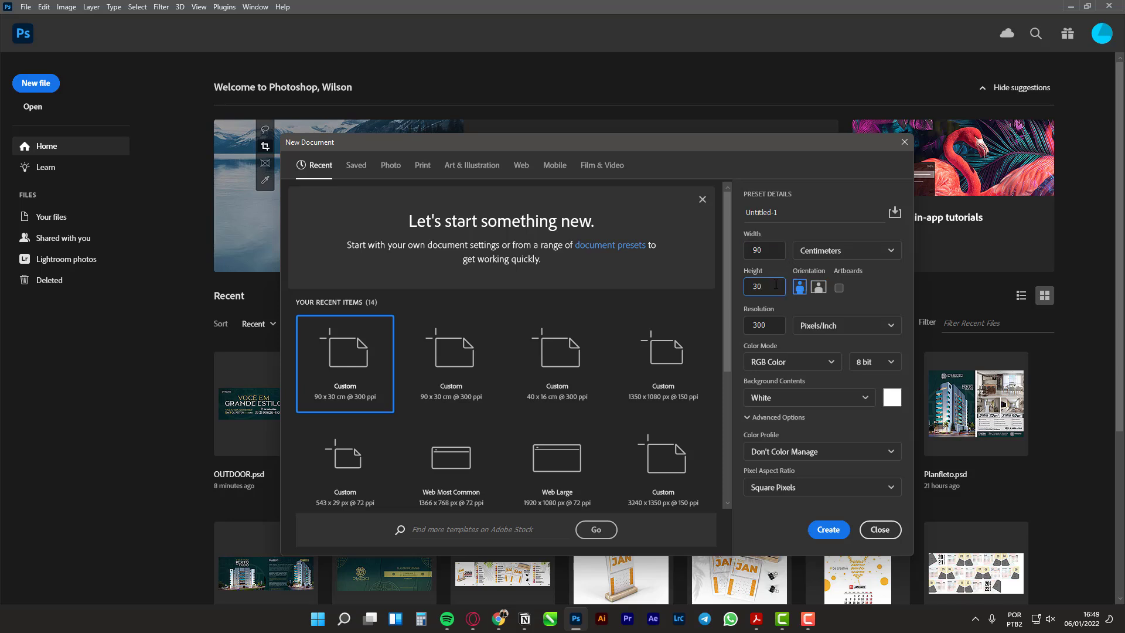
Step: Create the document with a resolution of 300 pixels/inch and RGB Color mode
{"action": "left_click", "coordinate": [775, 325]}
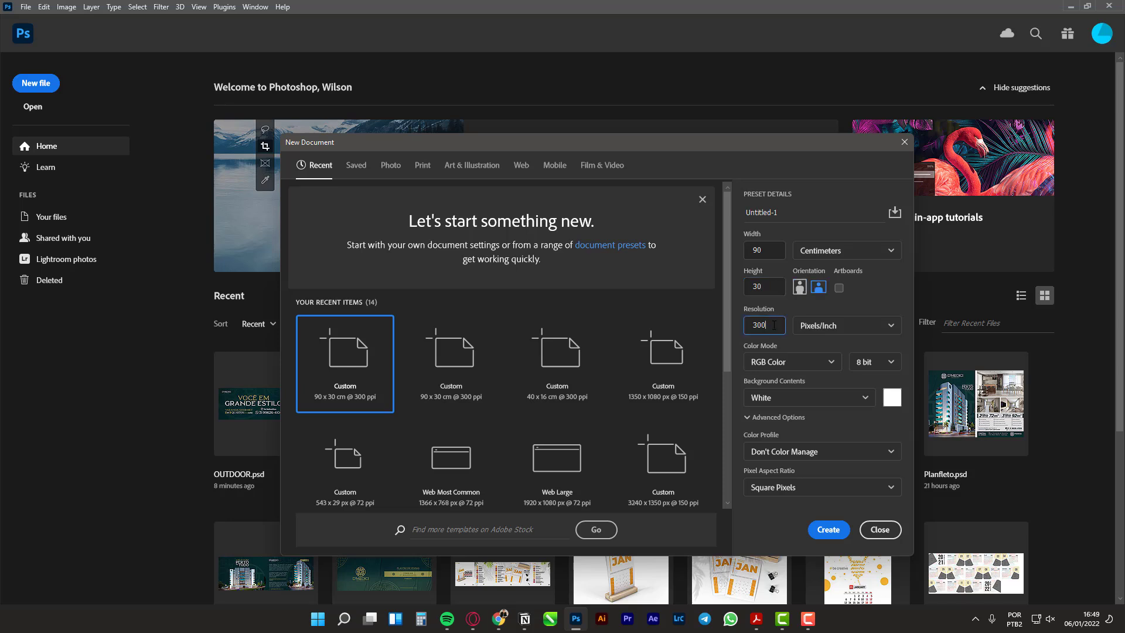
{"action": "left_click", "coordinate": [780, 362]}
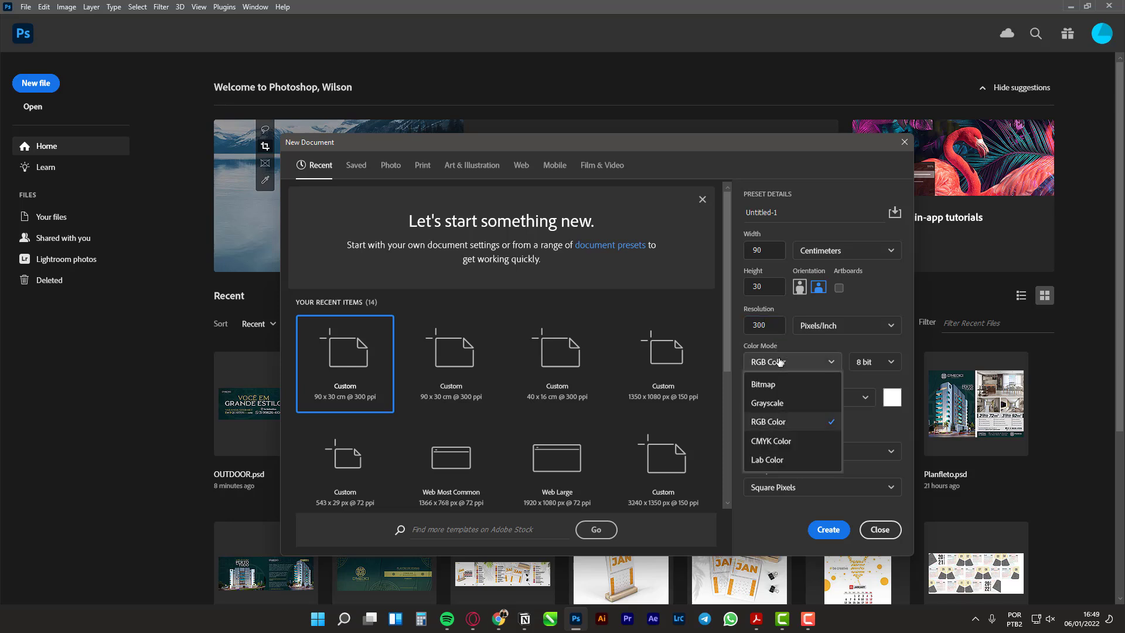
{"action": "left_click", "coordinate": [813, 426]}
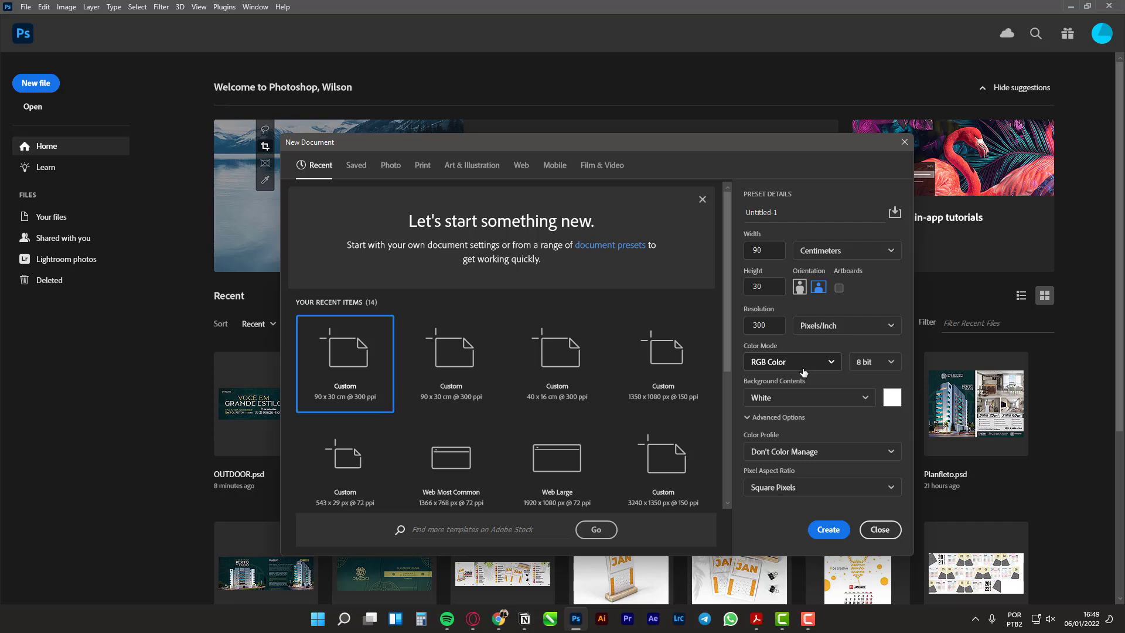
{"action": "left_click", "coordinate": [823, 531]}
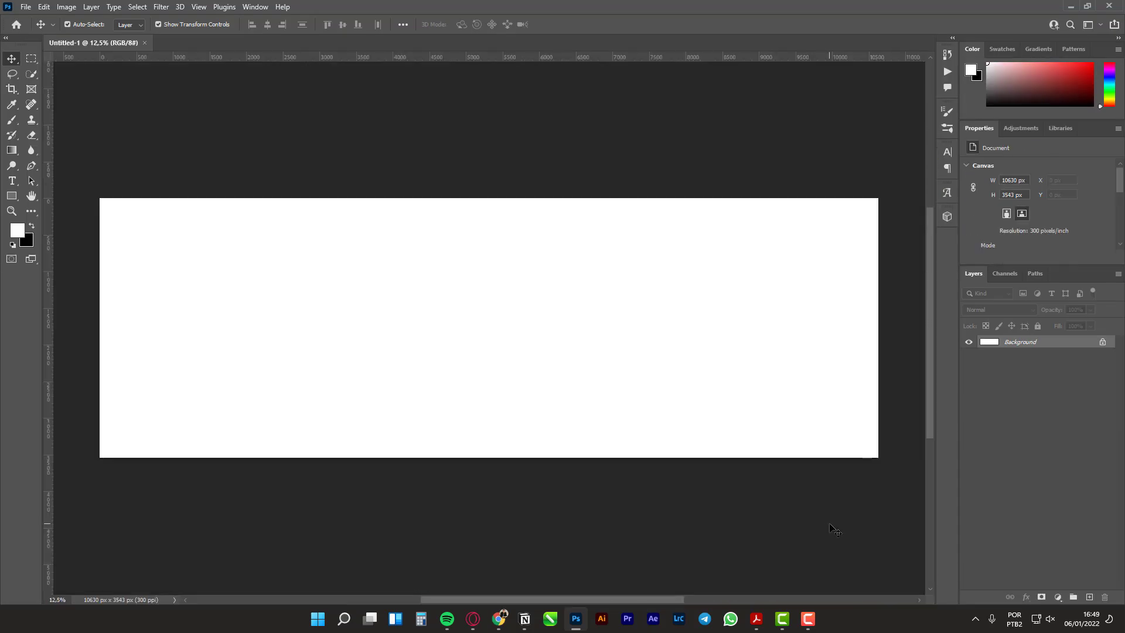
Step: Unlock the Background layer so that it becomes a regular layer, and deselect it
{"action": "left_click", "coordinate": [1104, 342]}
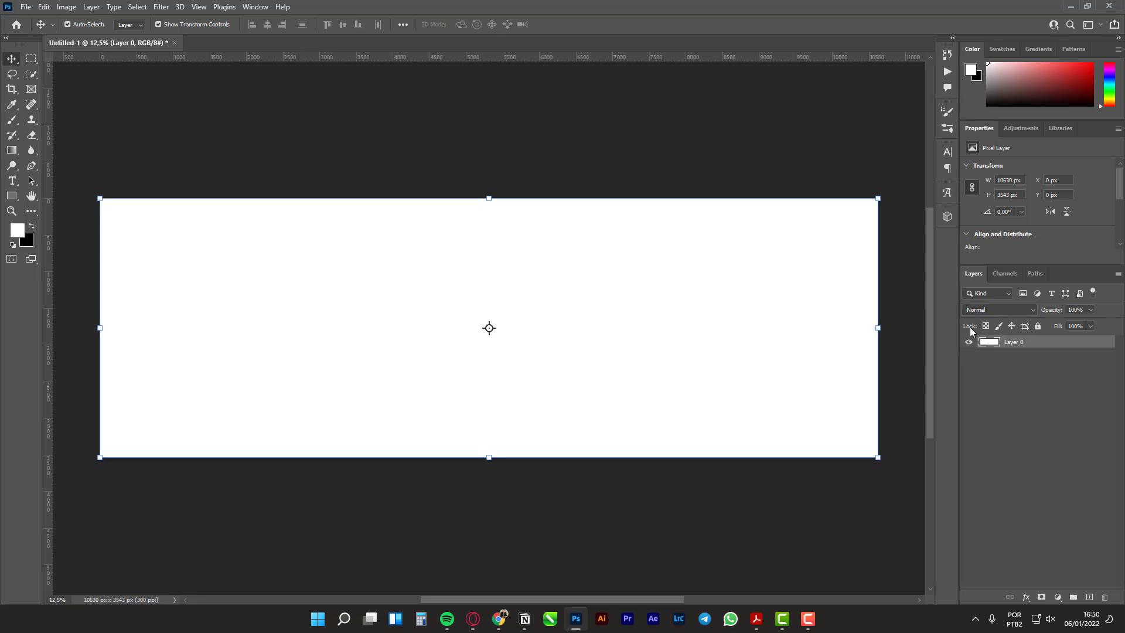
{"action": "left_click", "coordinate": [673, 177]}
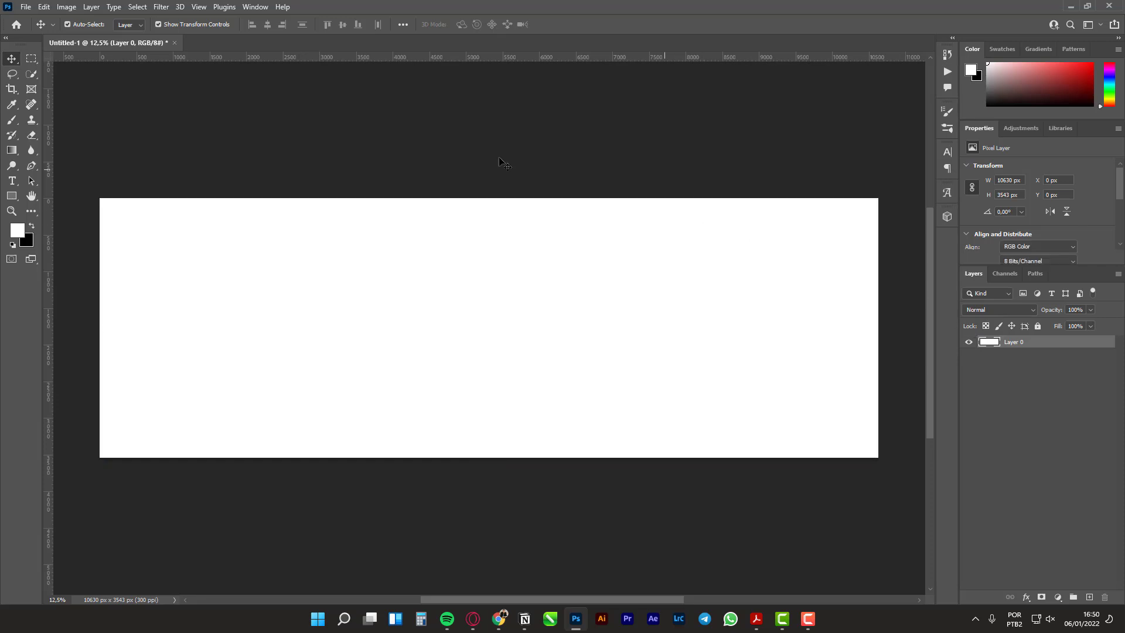
Step: Start a new guide layout and clear its column number and width
{"action": "left_click", "coordinate": [199, 7]}
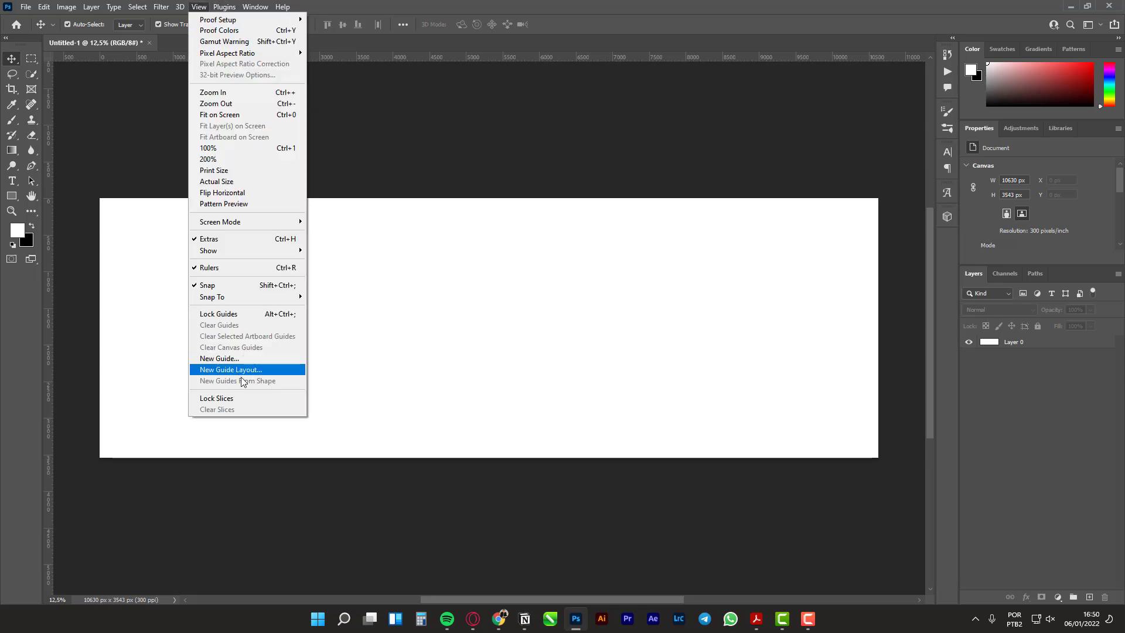
{"action": "left_click", "coordinate": [251, 370]}
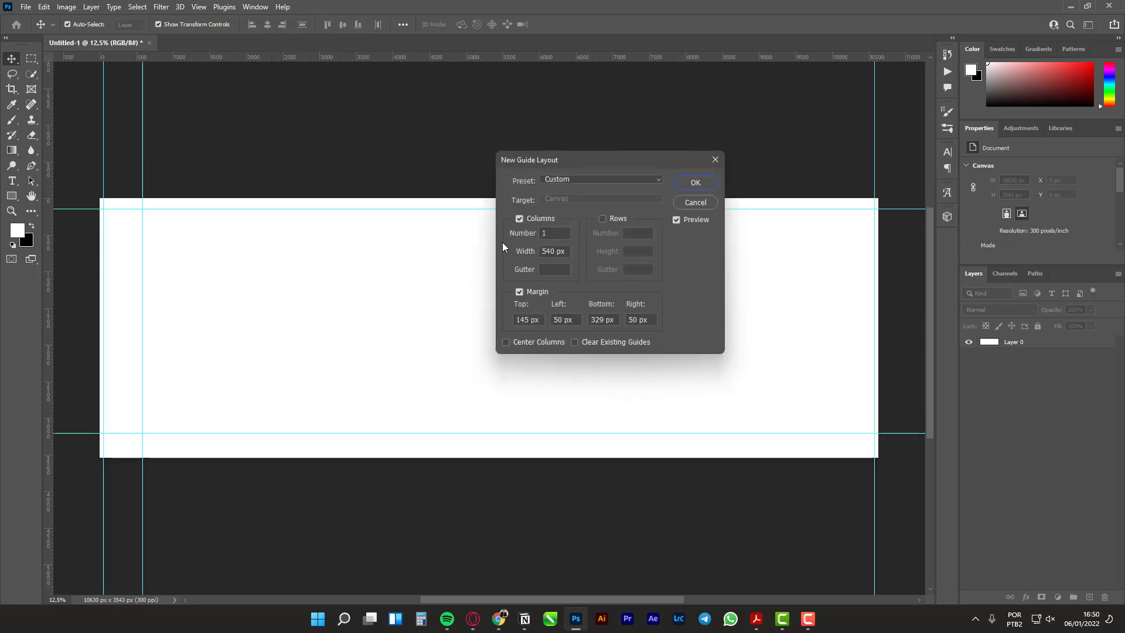
{"action": "left_click", "coordinate": [543, 233]}
{"action": "key", "text": "BackSpace"}
{"action": "double_click", "coordinate": [552, 251]}
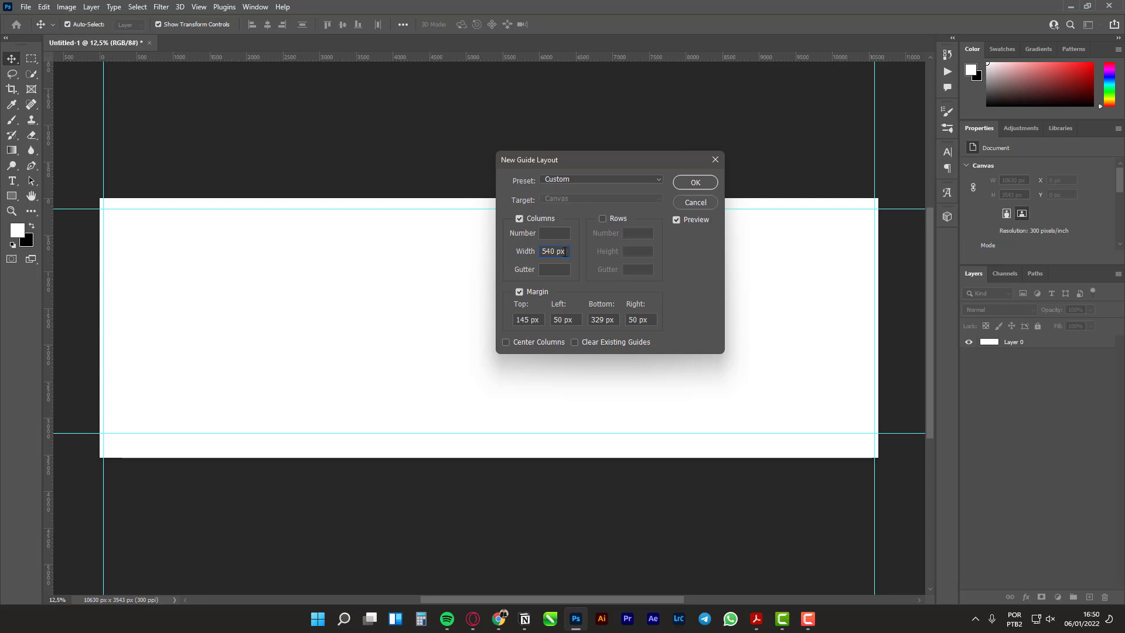
{"action": "key", "text": "BackSpace"}
Step: Keep margins enabled in the guide layout and clear the top, left, bottom and right margin values
{"action": "left_click", "coordinate": [540, 294]}
{"action": "left_click", "coordinate": [540, 294]}
{"action": "left_click", "coordinate": [536, 320]}
{"action": "left_click_drag", "start_coordinate": [544, 323], "coordinate": [455, 328]}
{"action": "key", "text": "BackSpace"}
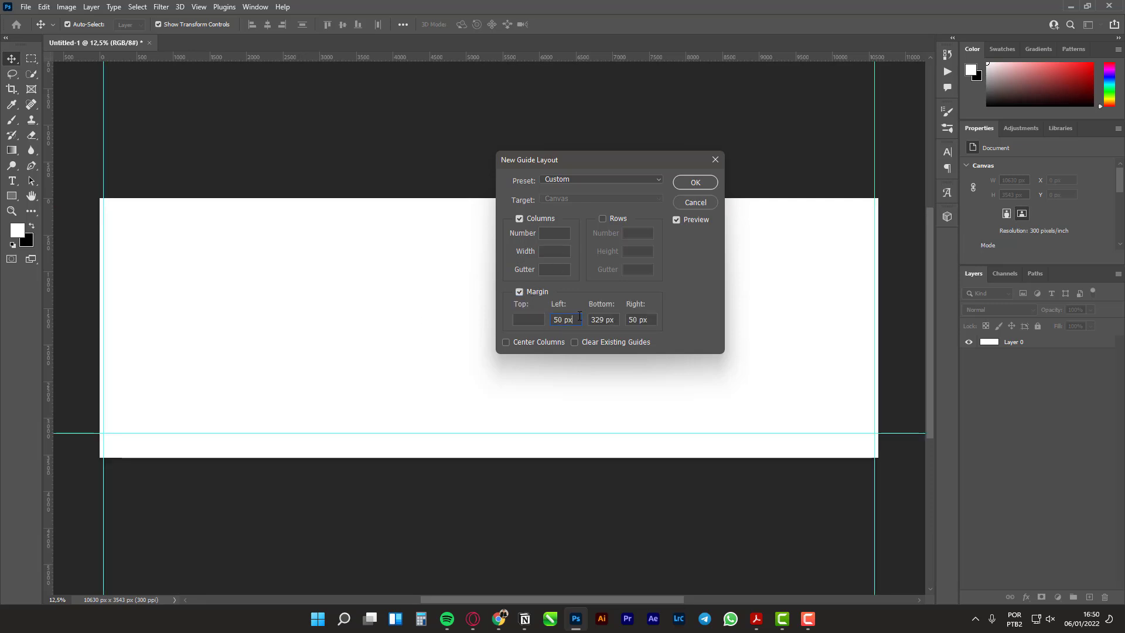
{"action": "double_click", "coordinate": [572, 321]}
{"action": "key", "text": "BackSpace"}
{"action": "double_click", "coordinate": [616, 319]}
{"action": "key", "text": "BackSpace"}
{"action": "double_click", "coordinate": [637, 319]}
{"action": "key", "text": "BackSpace"}
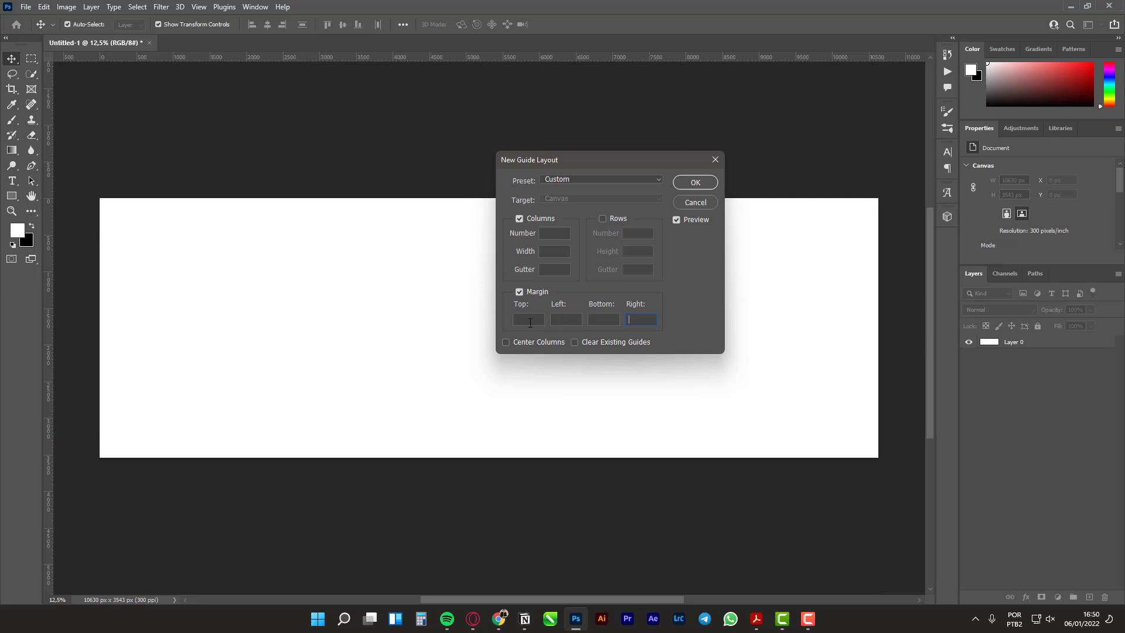
Step: Set the top, left, bottom and right guide margins to 1 cm and apply the guide layout
{"action": "left_click", "coordinate": [535, 318]}
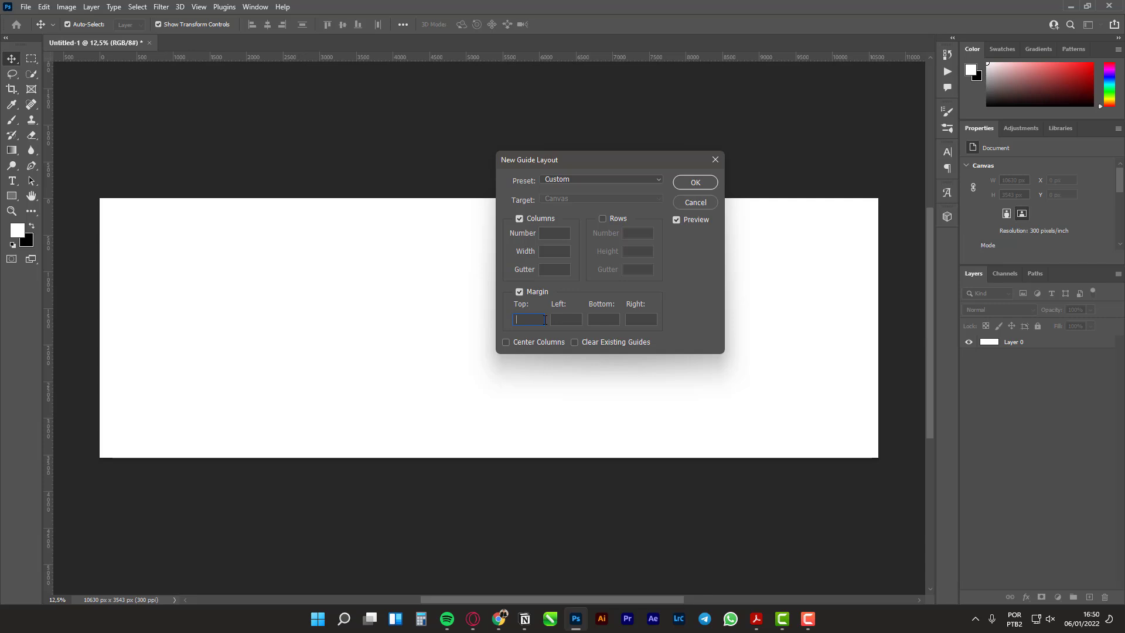
{"action": "type", "text": "1cm"}
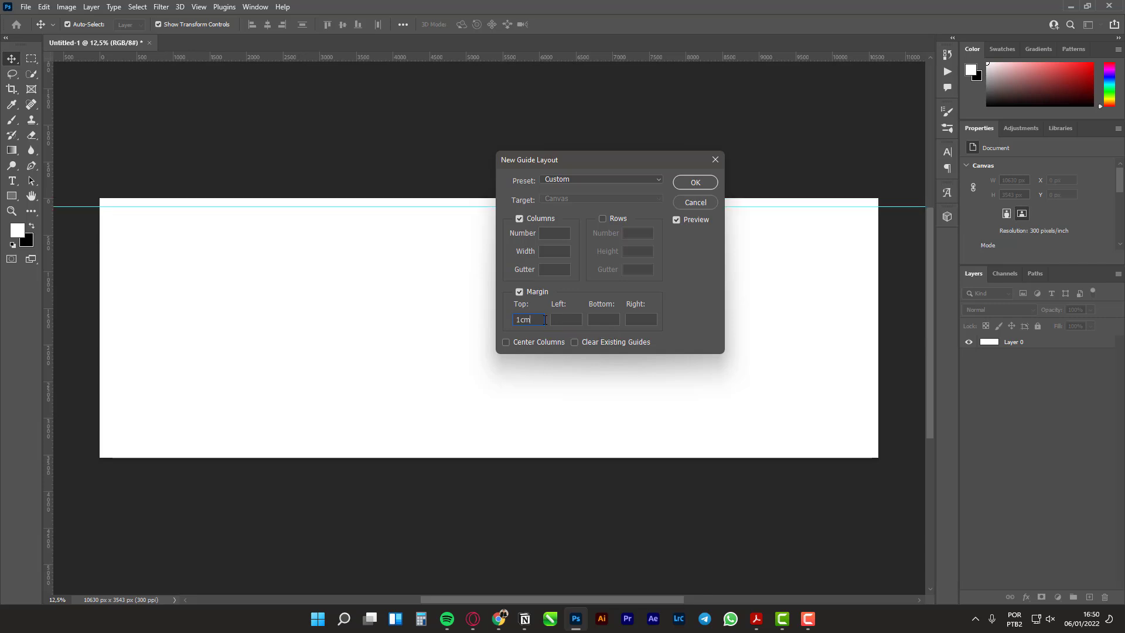
{"action": "type", "text": "1"}
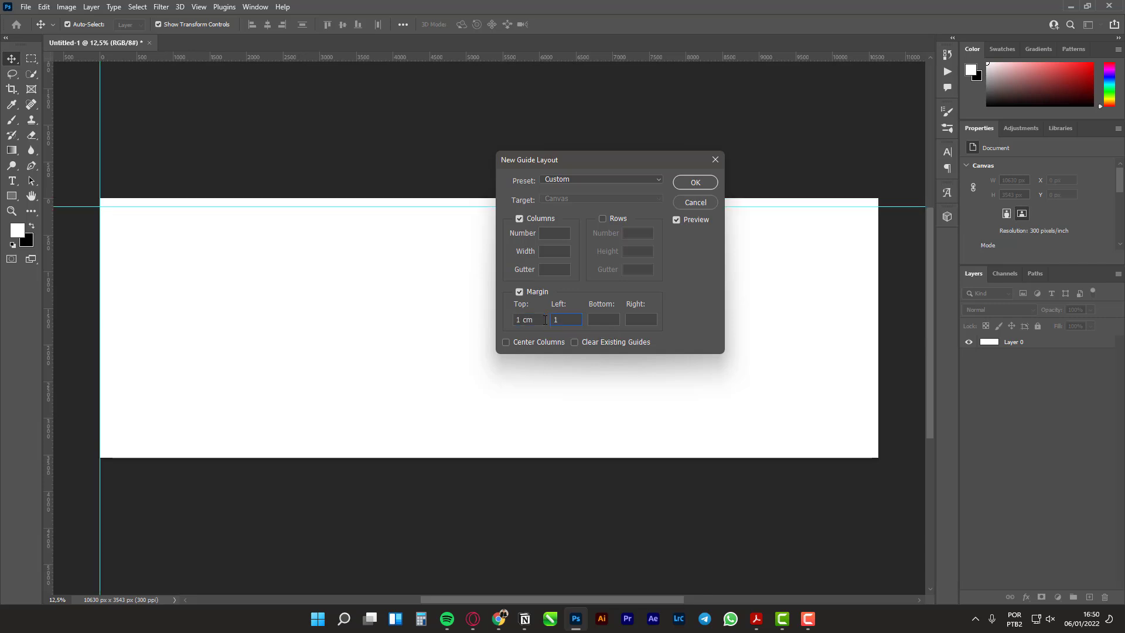
{"action": "type", "text": "cm"}
{"action": "key", "text": "Tab"}
{"action": "type", "text": "1cm"}
{"action": "key", "text": "Tab"}
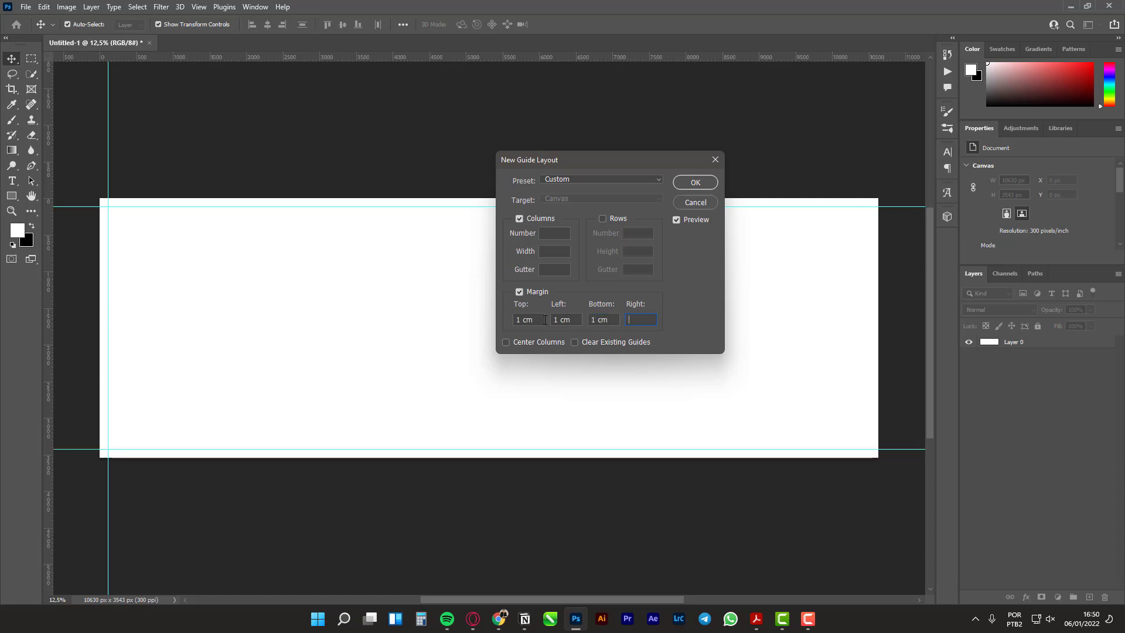
{"action": "type", "text": "1cm"}
{"action": "key", "text": "Return"}
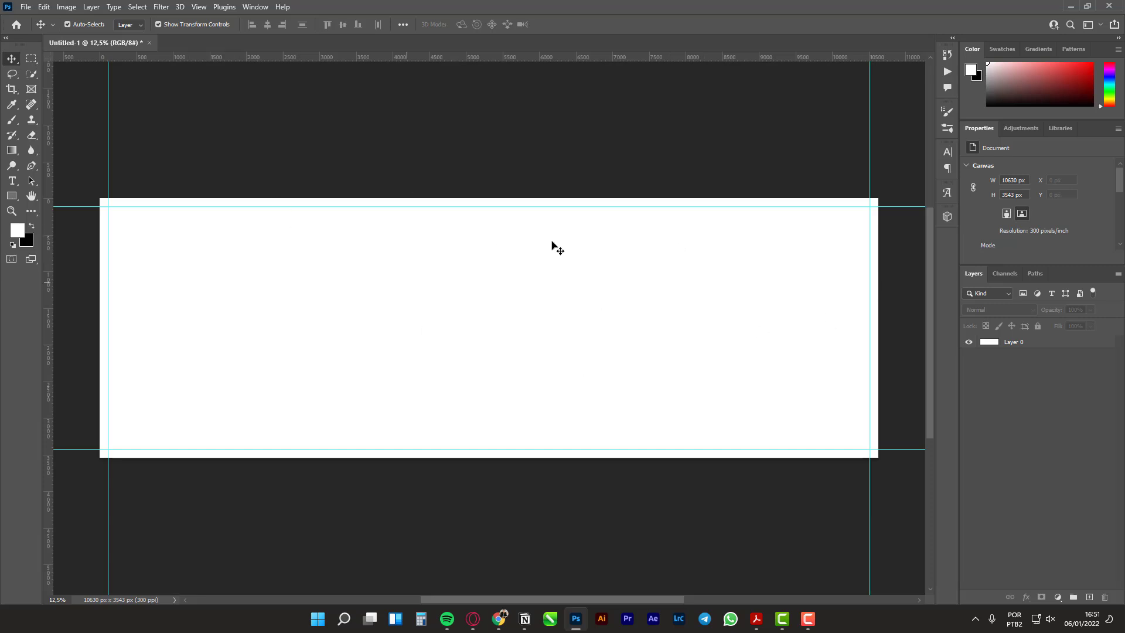
Step: In OUTDOOR.psd, select the OUTDOOR layer group and convert the whole group to a smart object
{"action": "left_click", "coordinate": [720, 350]}
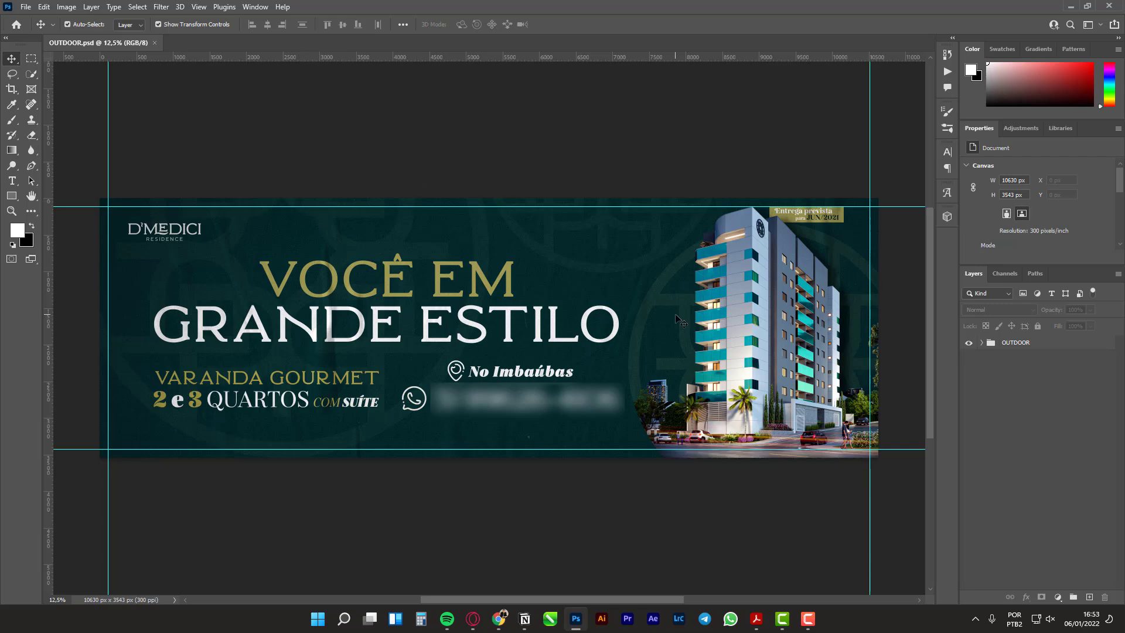
{"action": "left_click", "coordinate": [982, 342]}
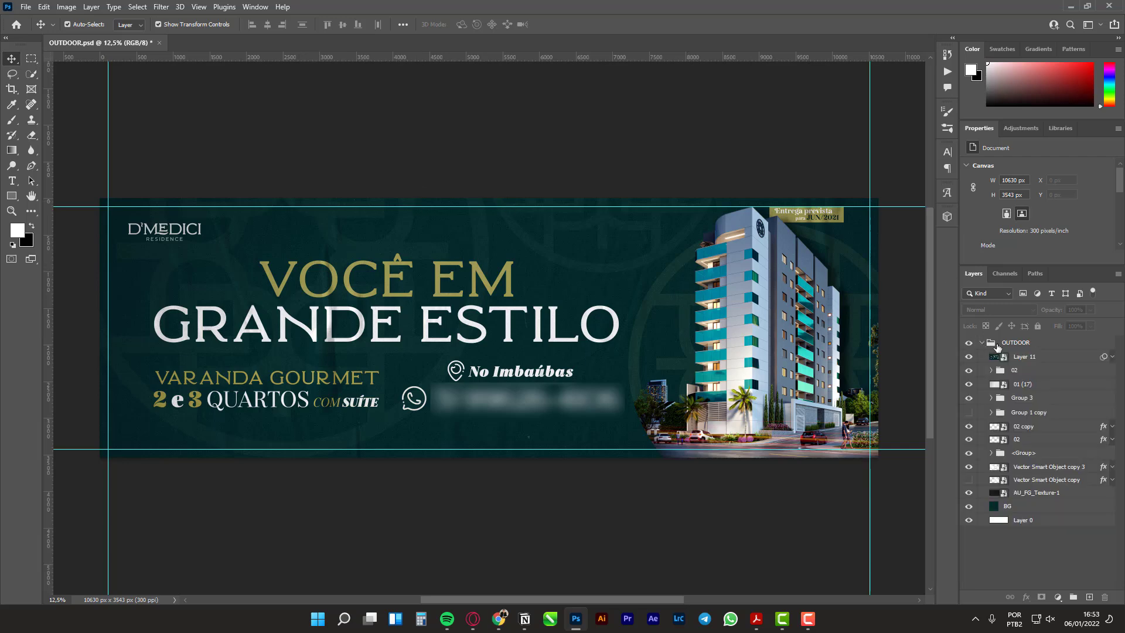
{"action": "left_click", "coordinate": [1003, 345]}
{"action": "left_click", "coordinate": [983, 343]}
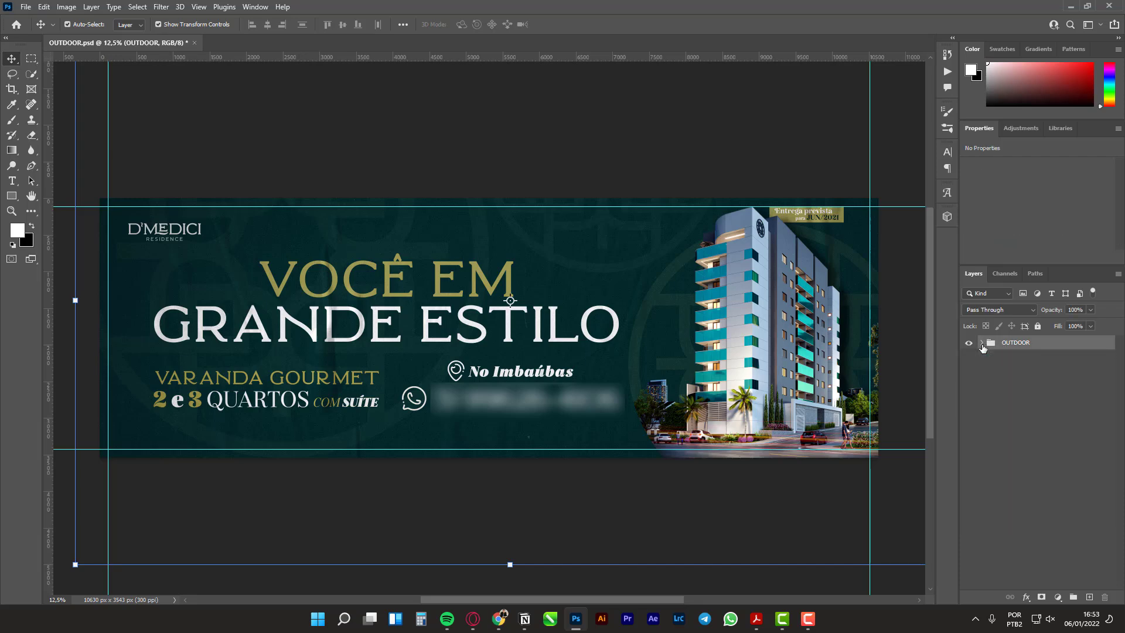
{"action": "right_click", "coordinate": [1077, 349]}
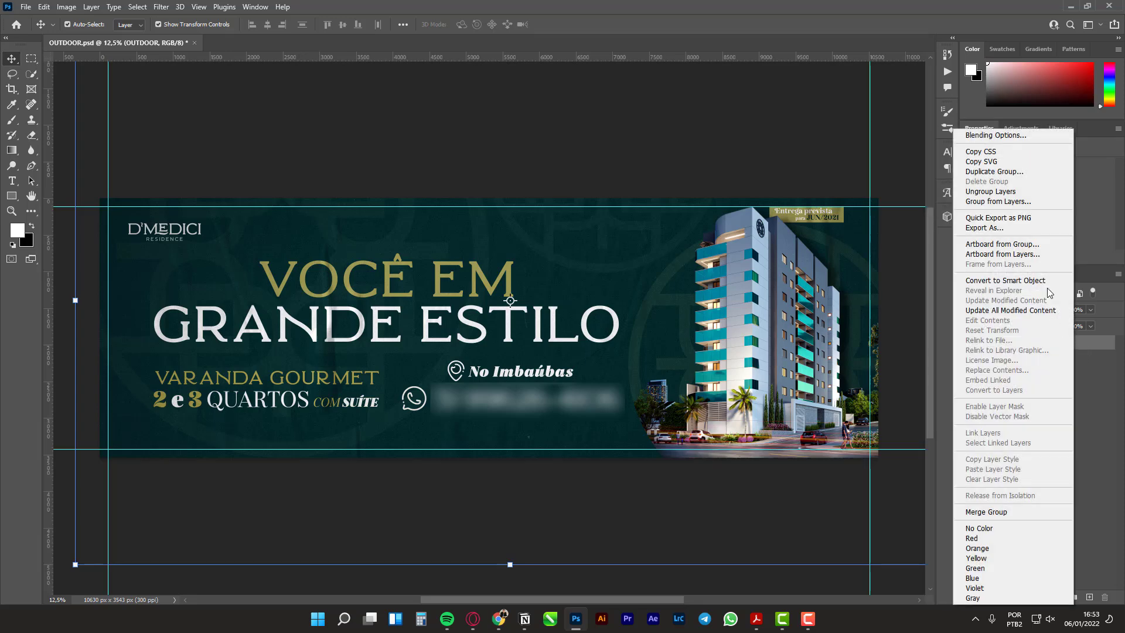
{"action": "left_click", "coordinate": [1034, 281]}
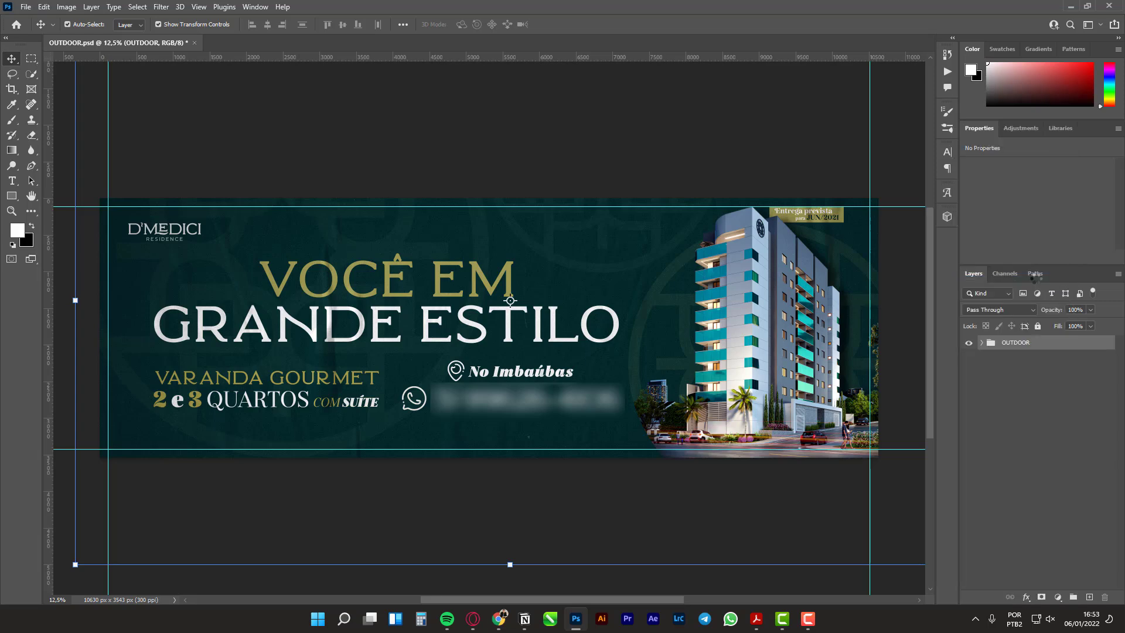
Step: Rasterize the OUTDOOR smart object into a pixel layer and deselect it
{"action": "right_click", "coordinate": [1025, 343]}
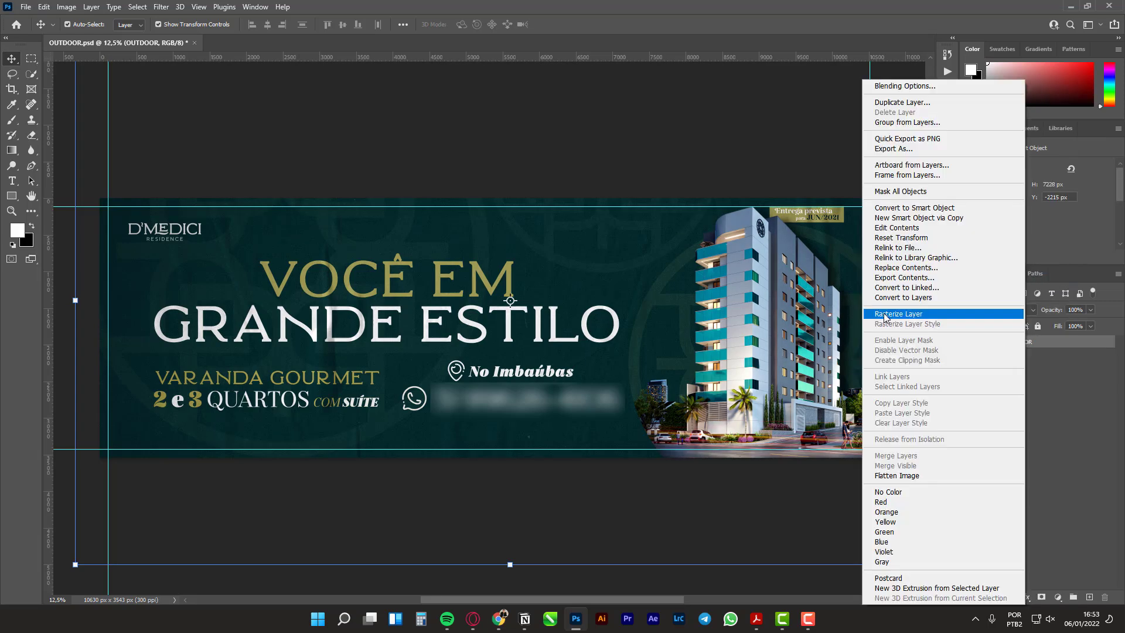
{"action": "left_click", "coordinate": [886, 315]}
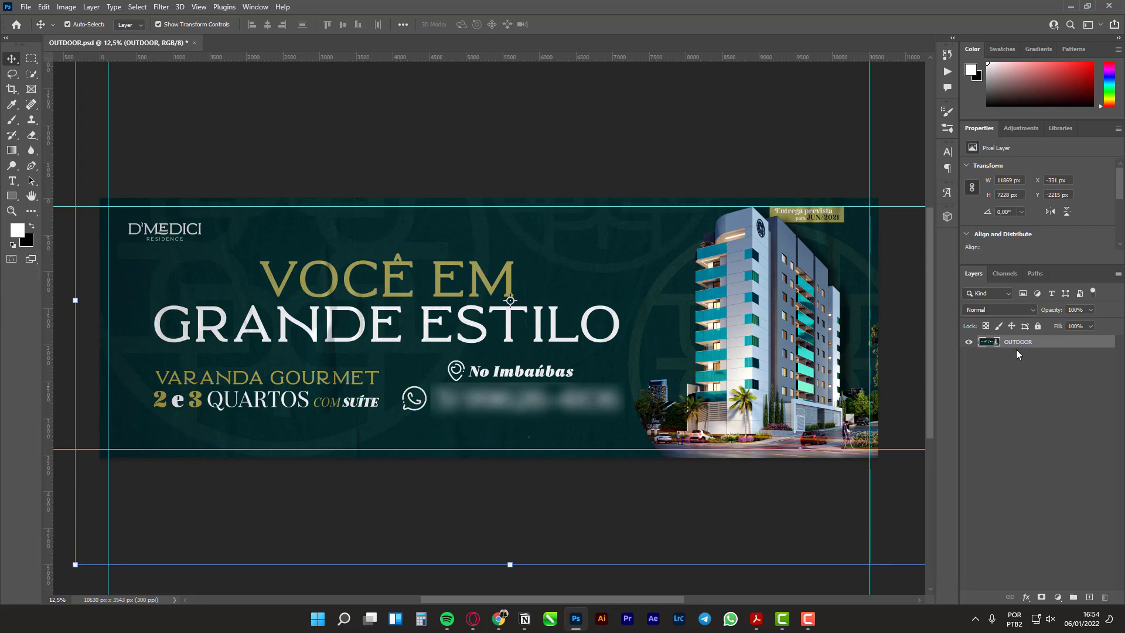
{"action": "left_click", "coordinate": [1026, 376]}
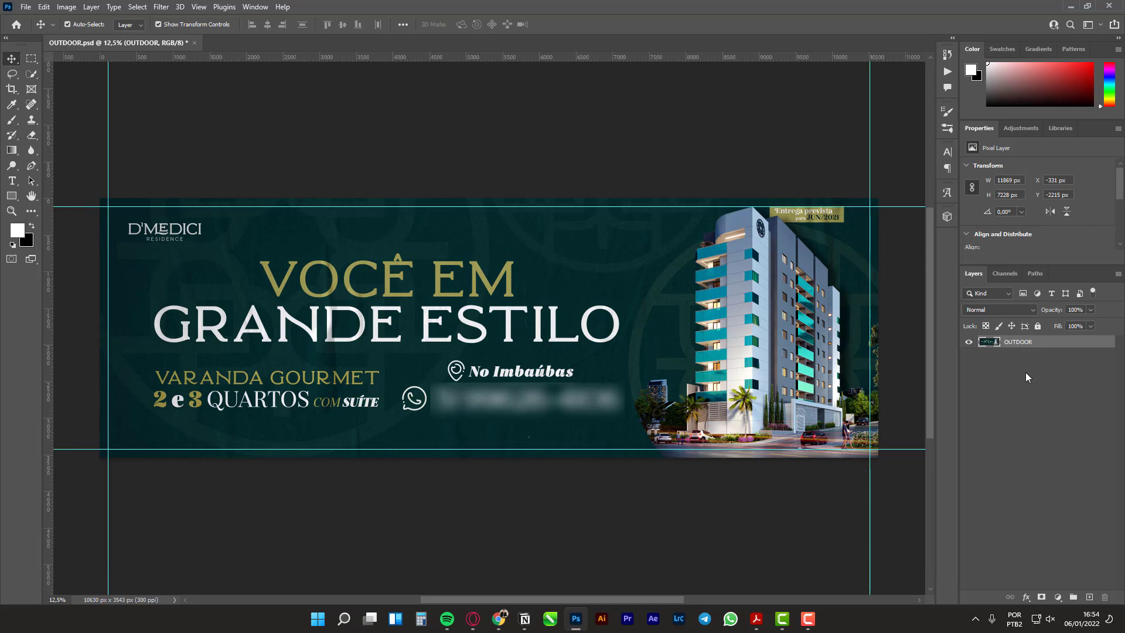
{"action": "left_click", "coordinate": [554, 296]}
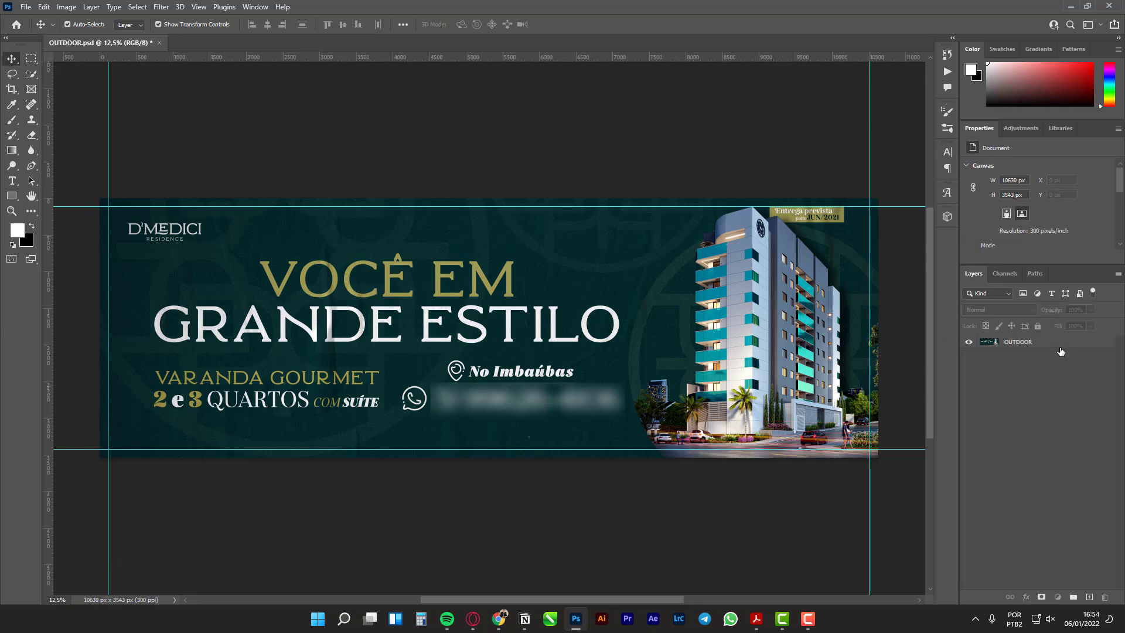
Step: Open the Convert to Profile settings for OUTDOOR.psd and display the available destination profiles
{"action": "left_click", "coordinate": [44, 6]}
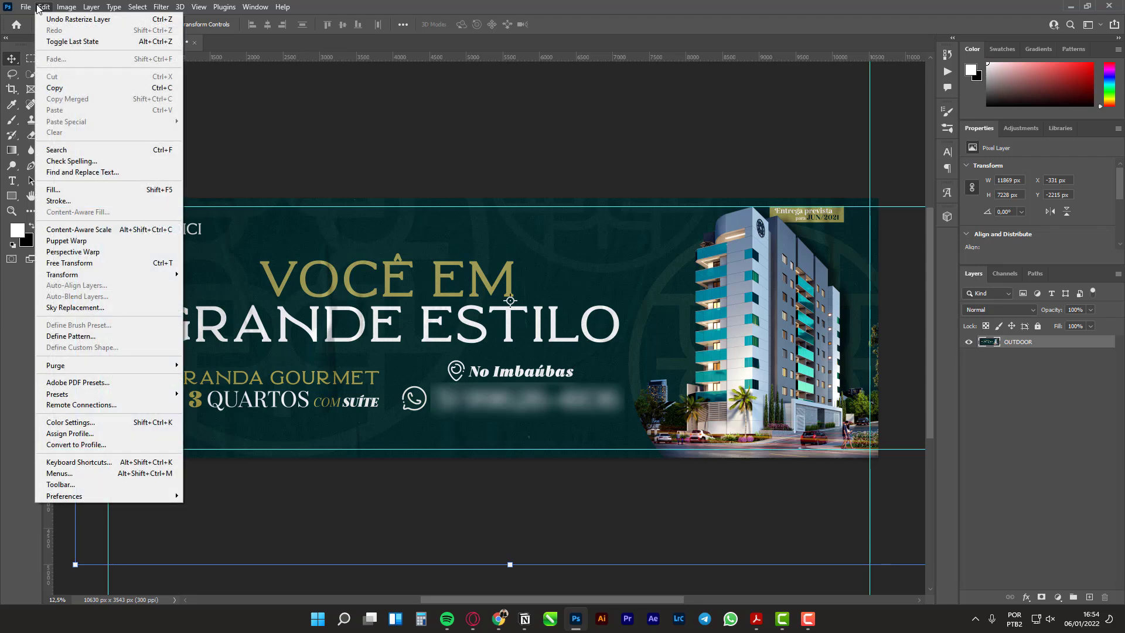
{"action": "left_click", "coordinate": [77, 444]}
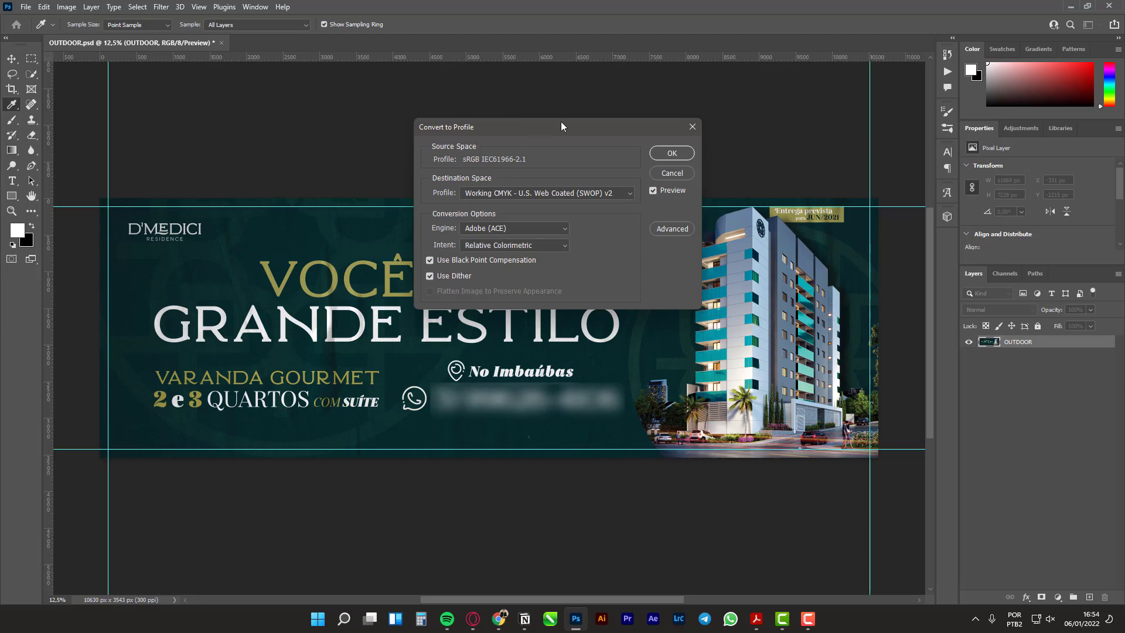
{"action": "left_click", "coordinate": [564, 194]}
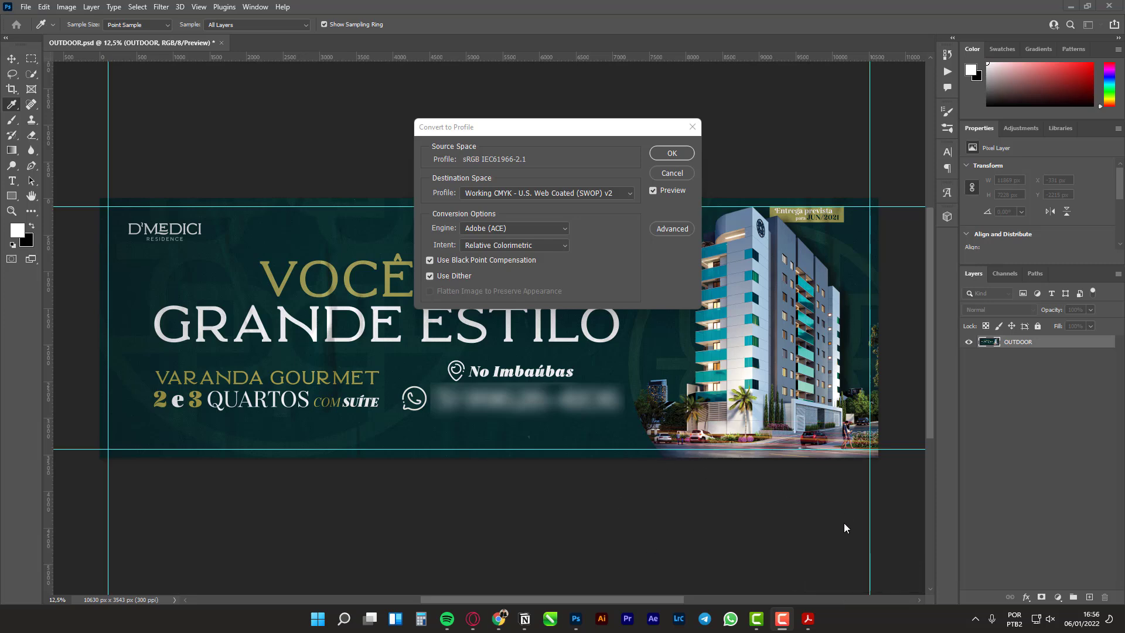
Step: Switch to the print guide PDF in Adobe Acrobat, fit the full page in view and go to the section A impressão CMYK
{"action": "left_click", "coordinate": [807, 619]}
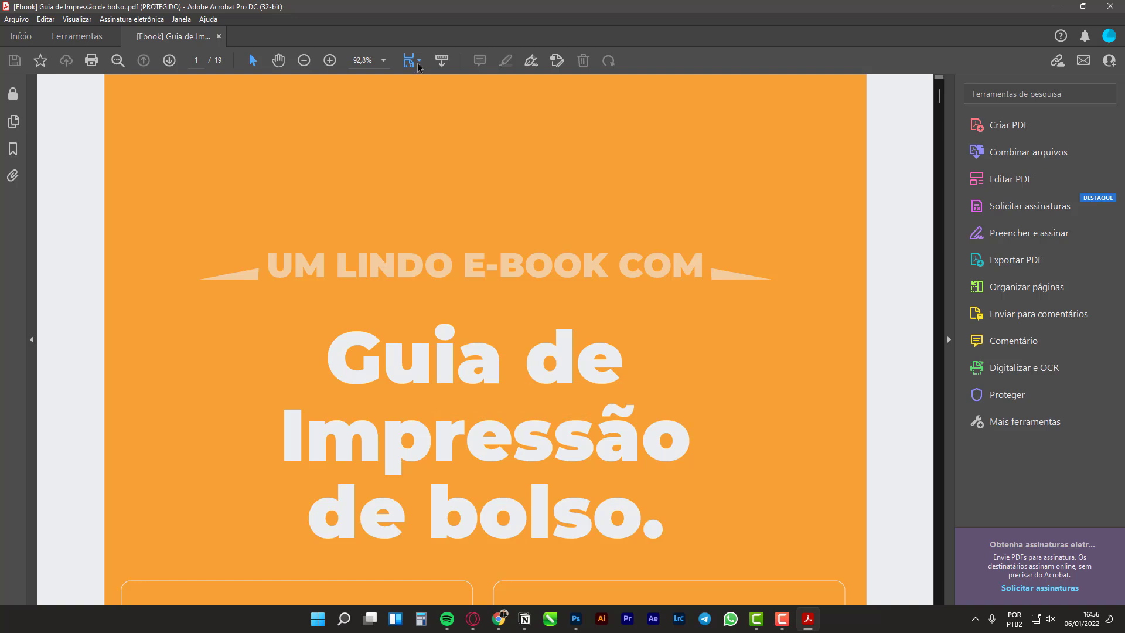
{"action": "left_click", "coordinate": [409, 66]}
{"action": "left_click", "coordinate": [479, 96]}
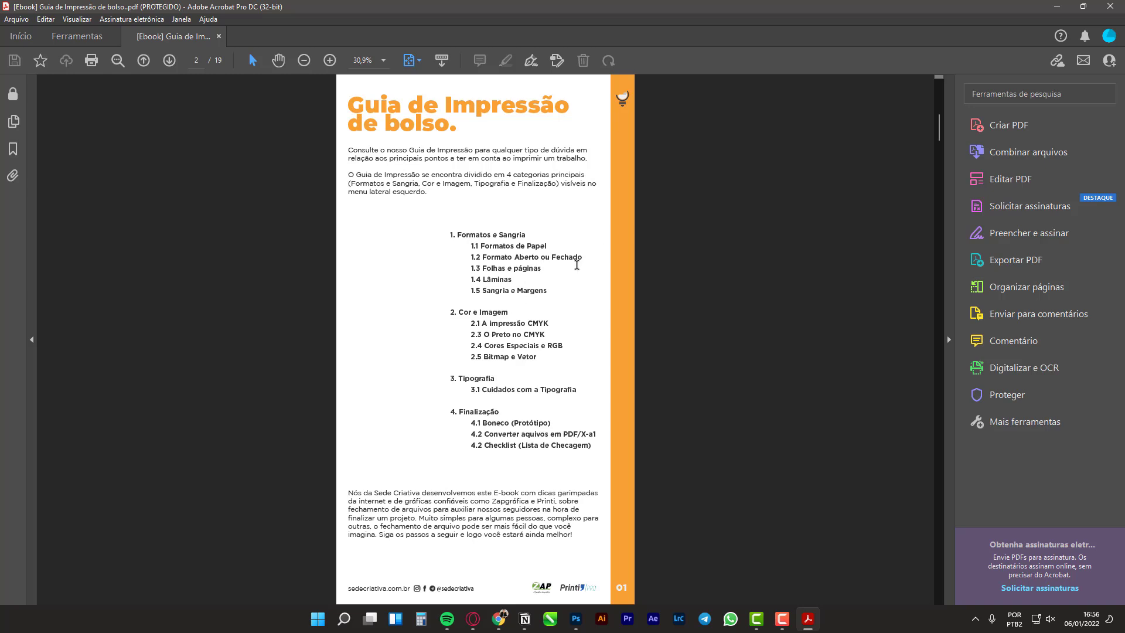
{"action": "left_click", "coordinate": [537, 325]}
Step: Examine the guide's pages on CMYK printing, black in CMYK, bleed and margins, sheets and open or closed formats
{"action": "scroll", "coordinate": [532, 342], "scroll_direction": "down", "scroll_amount": 4}
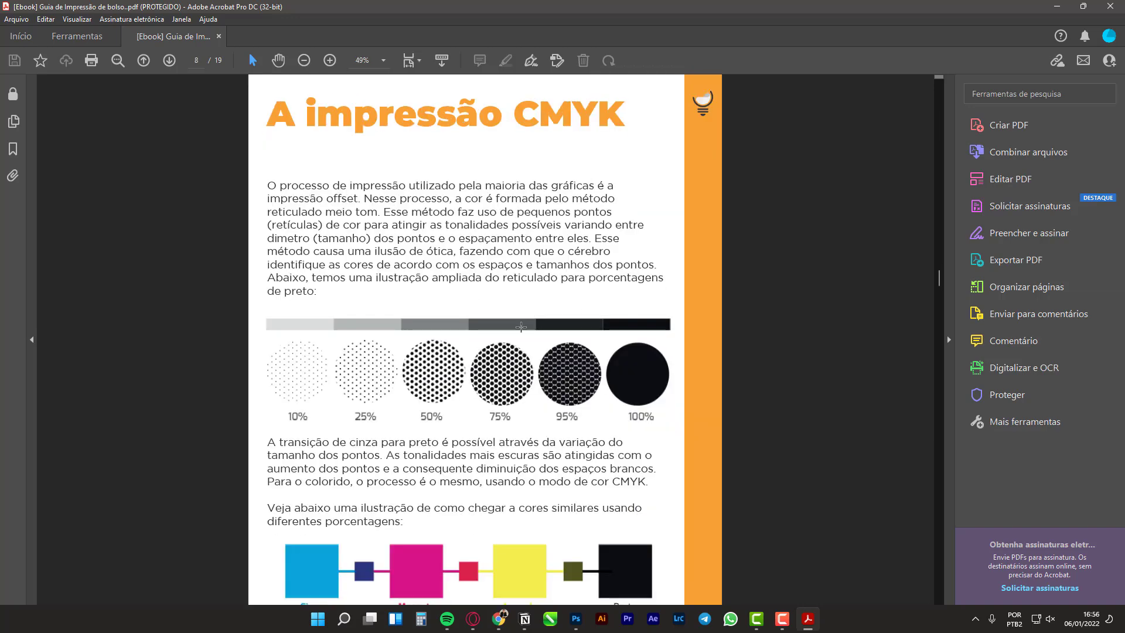
{"action": "scroll", "coordinate": [592, 319], "scroll_direction": "down", "scroll_amount": 2}
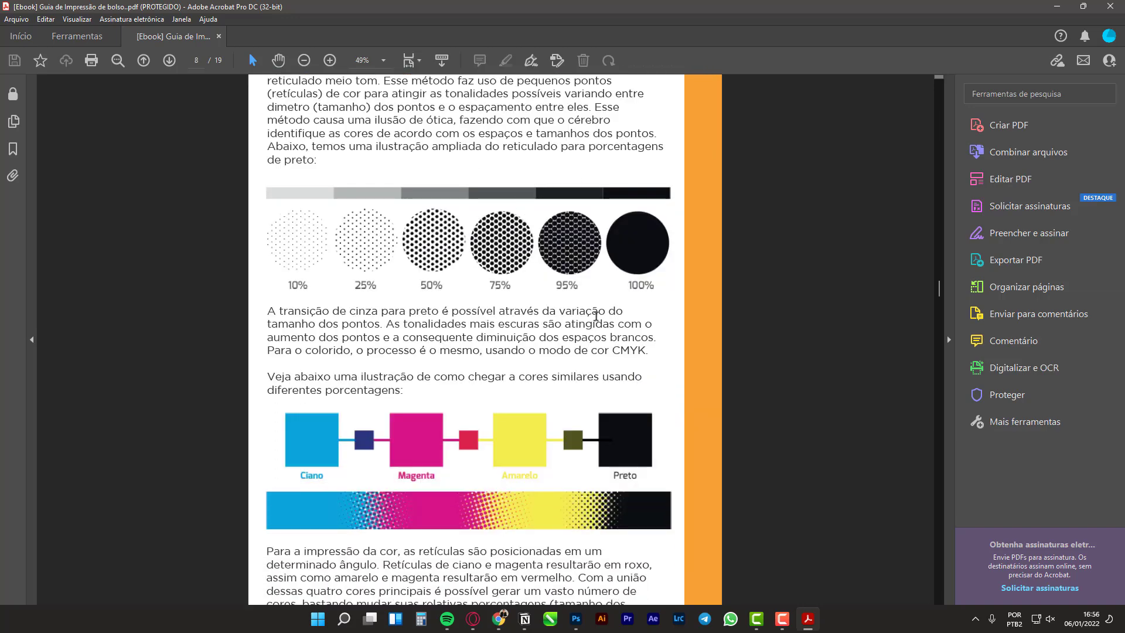
{"action": "scroll", "coordinate": [603, 425], "scroll_direction": "down", "scroll_amount": 2}
{"action": "scroll", "coordinate": [609, 436], "scroll_direction": "up", "scroll_amount": 15}
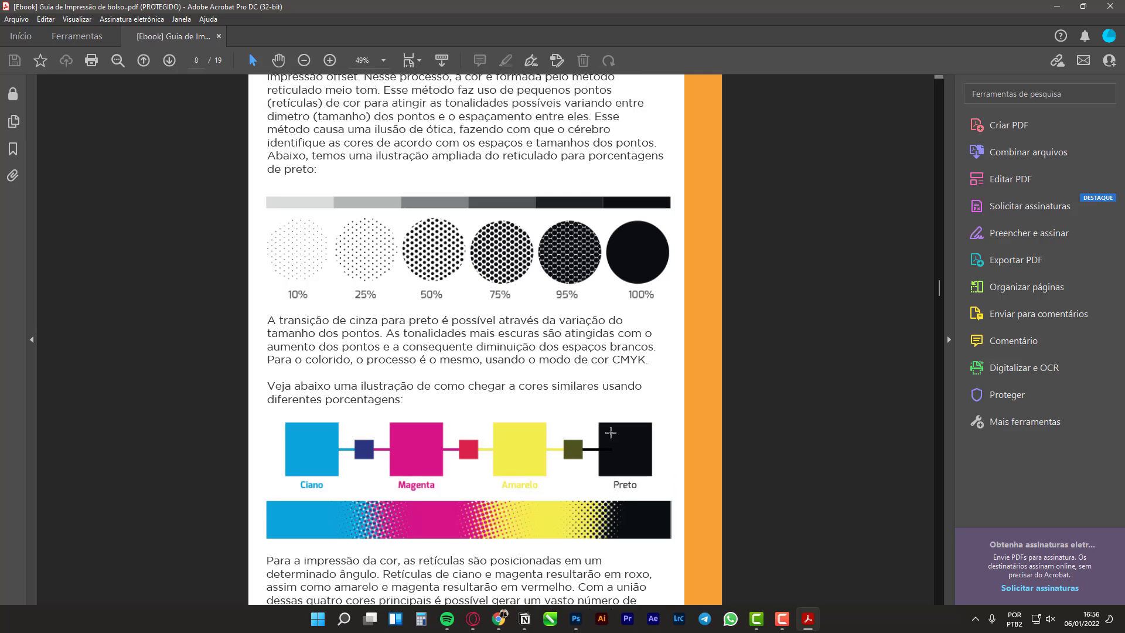
{"action": "scroll", "coordinate": [583, 422], "scroll_direction": "down", "scroll_amount": 12}
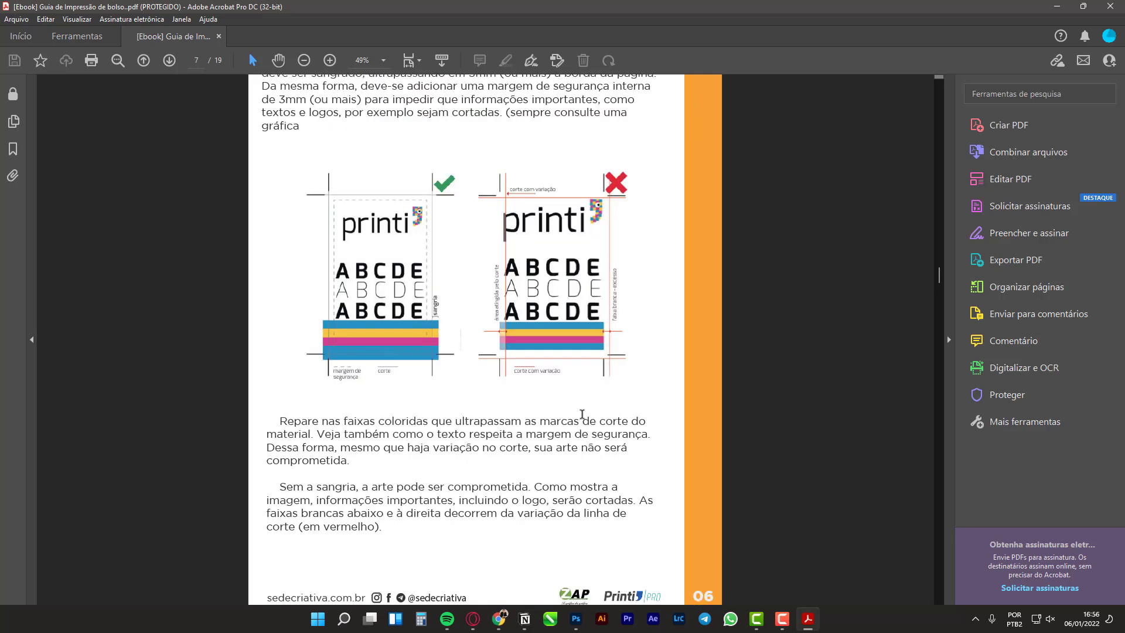
{"action": "scroll", "coordinate": [585, 412], "scroll_direction": "down", "scroll_amount": 2}
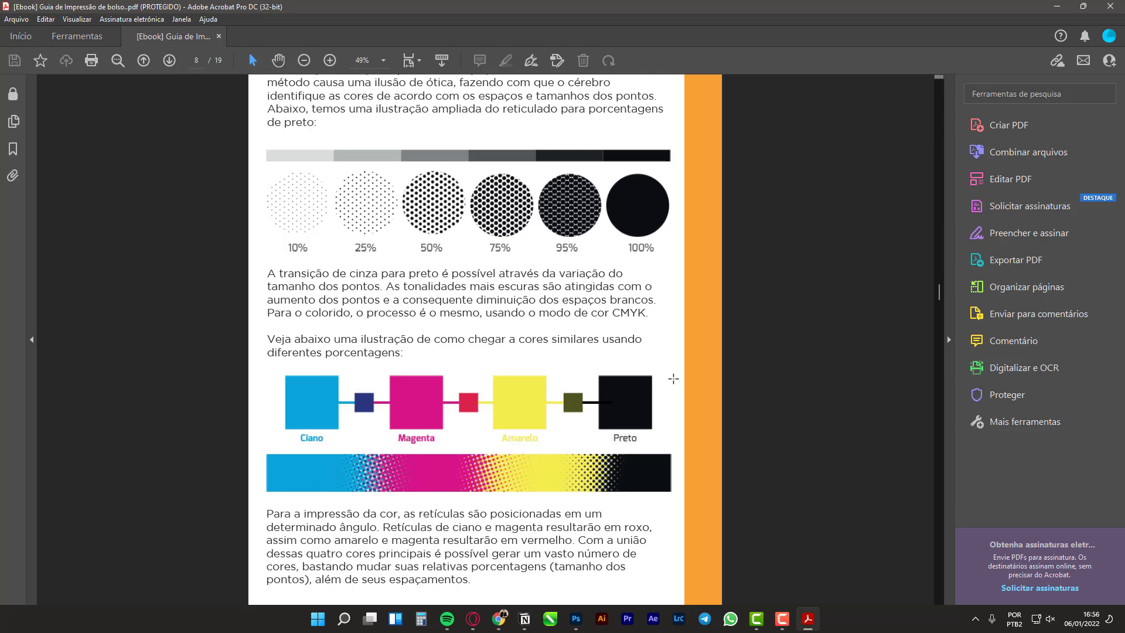
{"action": "scroll", "coordinate": [674, 379], "scroll_direction": "down", "scroll_amount": 15}
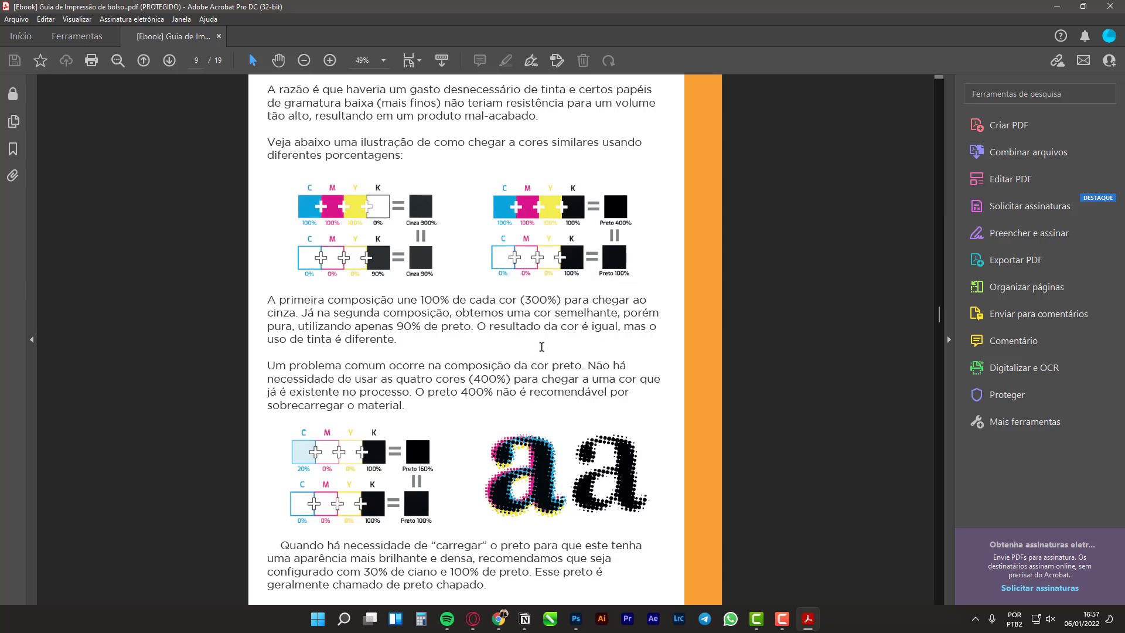
{"action": "scroll", "coordinate": [542, 347], "scroll_direction": "up", "scroll_amount": 10}
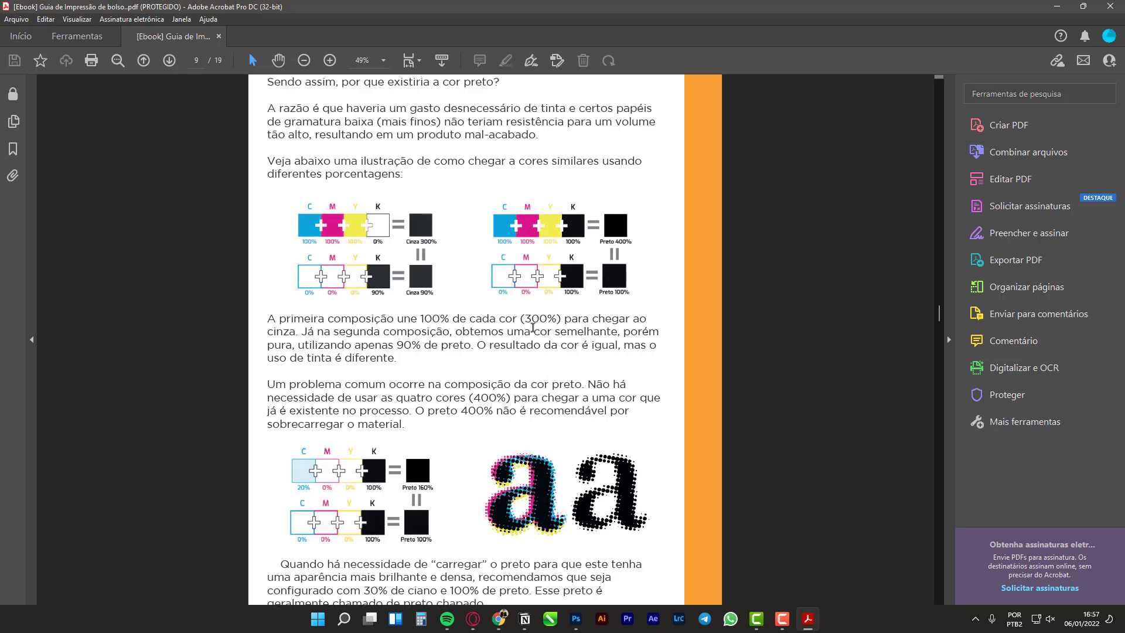
{"action": "scroll", "coordinate": [522, 362], "scroll_direction": "up", "scroll_amount": 10}
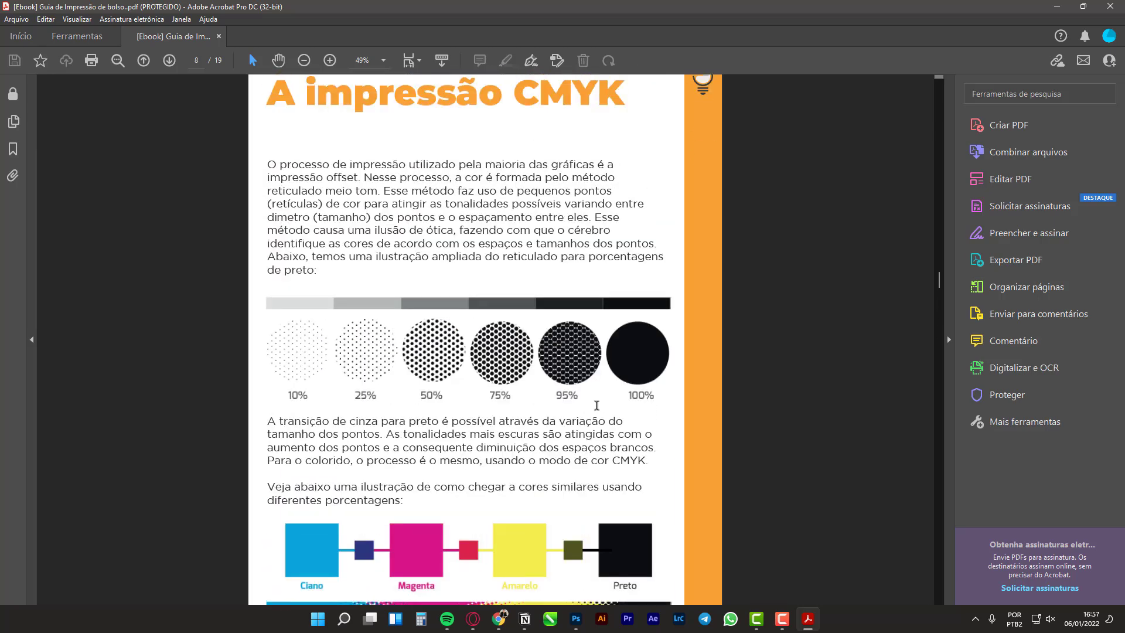
{"action": "scroll", "coordinate": [560, 377], "scroll_direction": "up", "scroll_amount": 10}
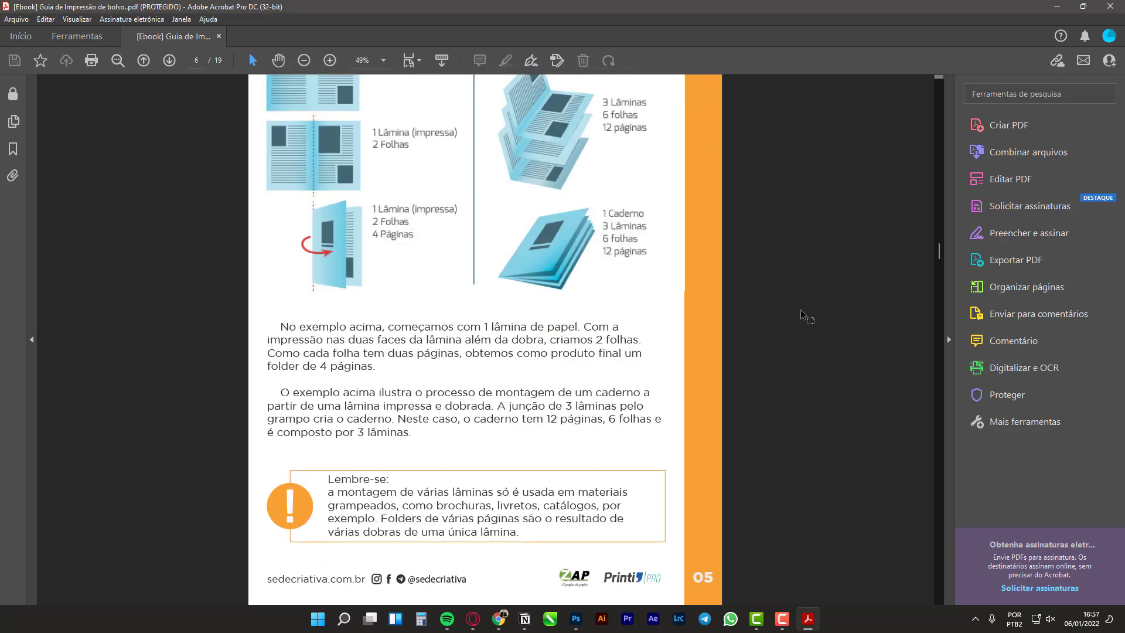
{"action": "scroll", "coordinate": [354, 255], "scroll_direction": "up", "scroll_amount": 10}
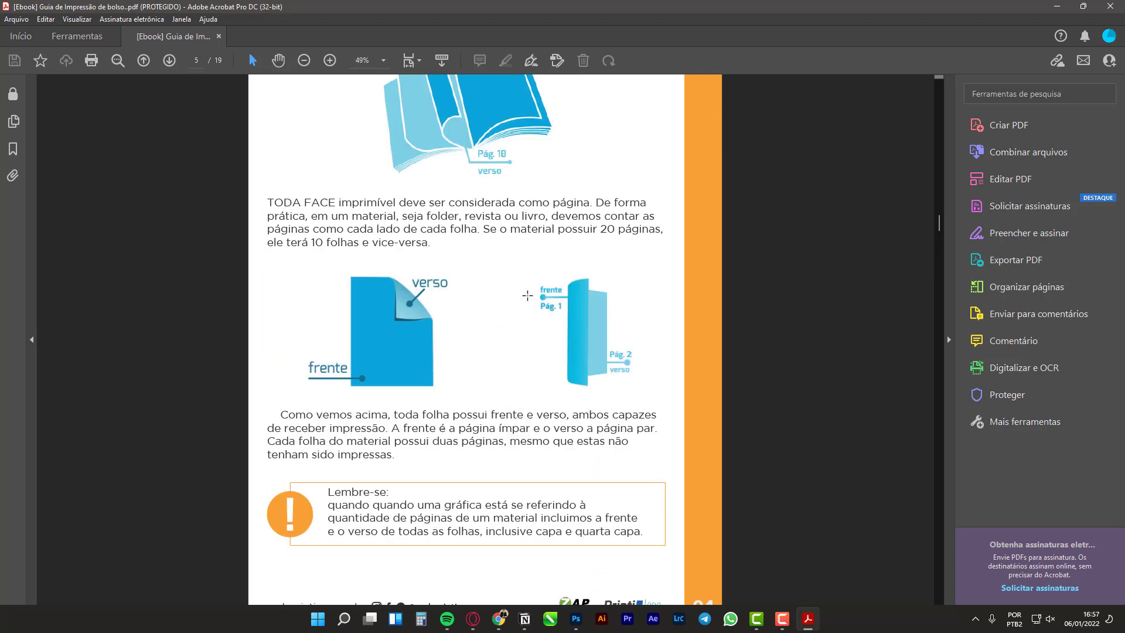
{"action": "scroll", "coordinate": [531, 333], "scroll_direction": "up", "scroll_amount": 15}
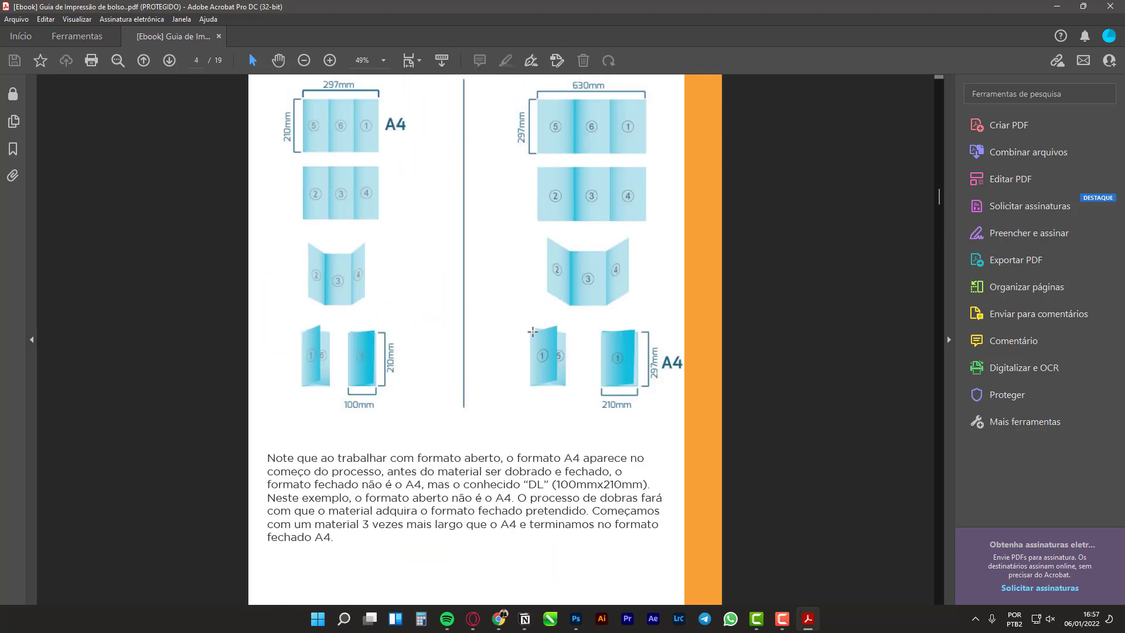
{"action": "scroll", "coordinate": [316, 212], "scroll_direction": "up", "scroll_amount": 10}
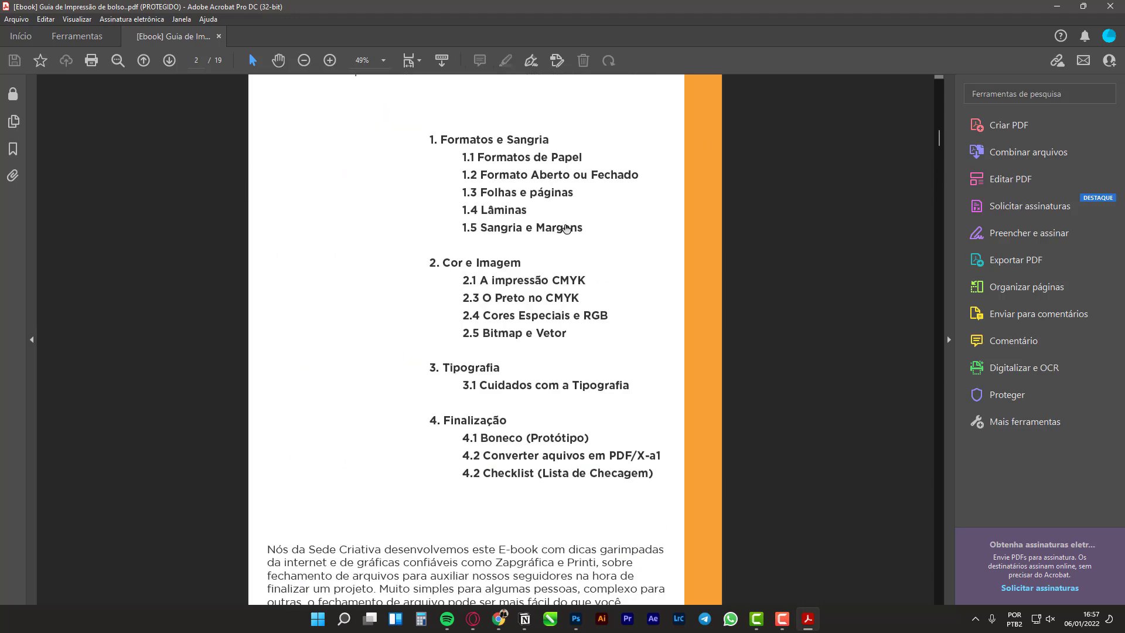
Step: Return to Photoshop, convert the document to the Coated FOGRA39 (ISO 12647-2:2004) profile and deselect the OUTDOOR layer
{"action": "left_click", "coordinate": [1059, 8]}
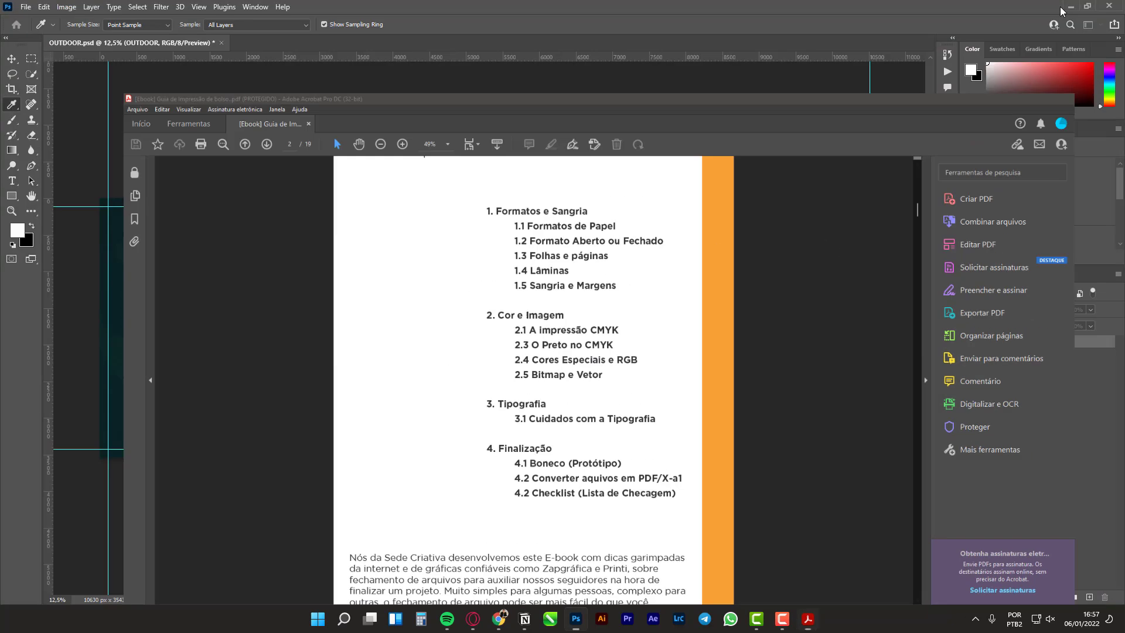
{"action": "left_click", "coordinate": [601, 191]}
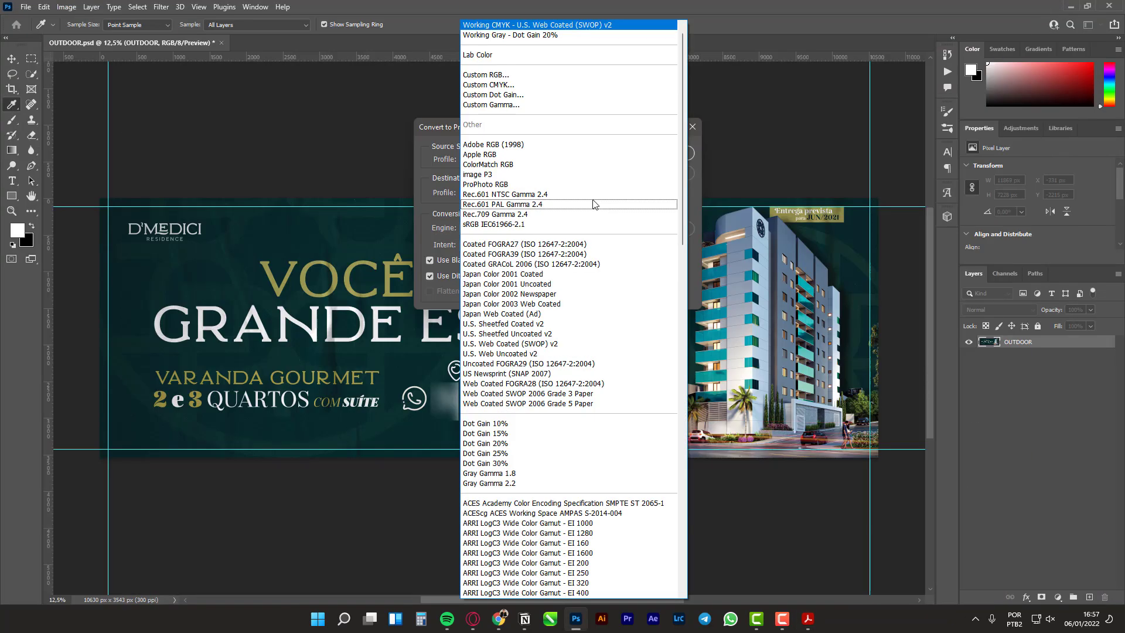
{"action": "left_click", "coordinate": [555, 257]}
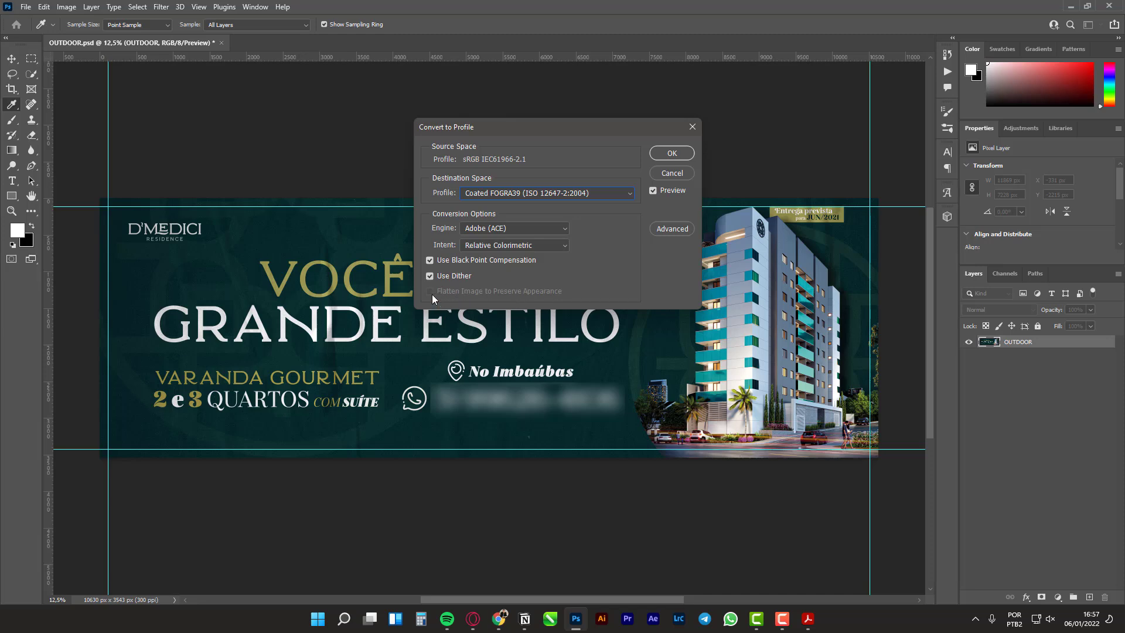
{"action": "left_click", "coordinate": [686, 154]}
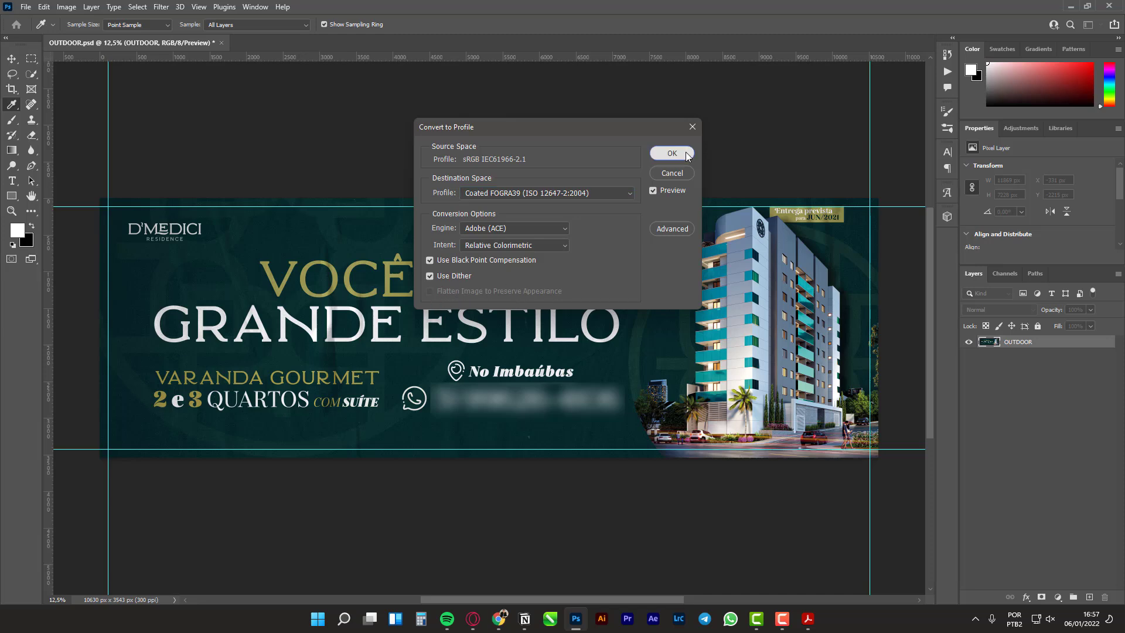
{"action": "key", "text": "v"}
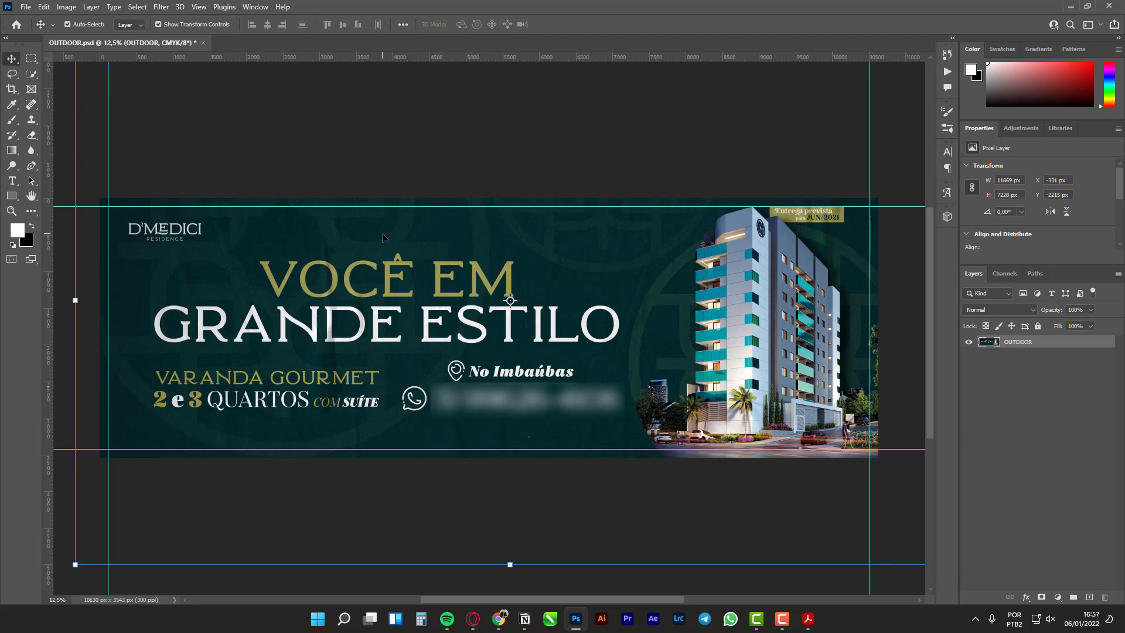
{"action": "left_click", "coordinate": [425, 159]}
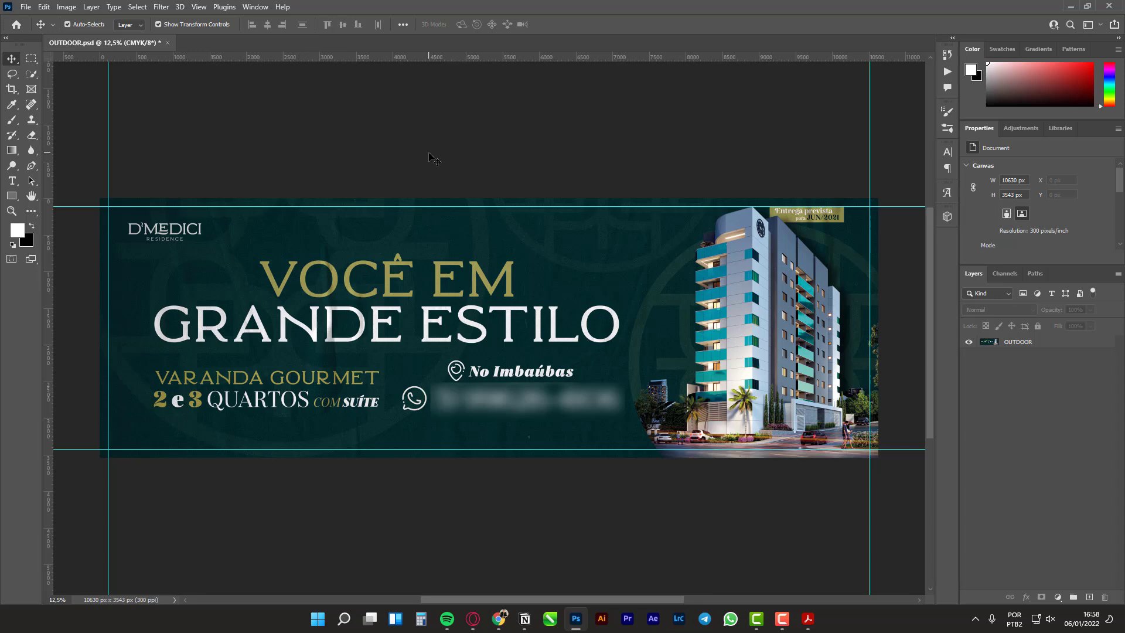
{"action": "left_click", "coordinate": [25, 6]}
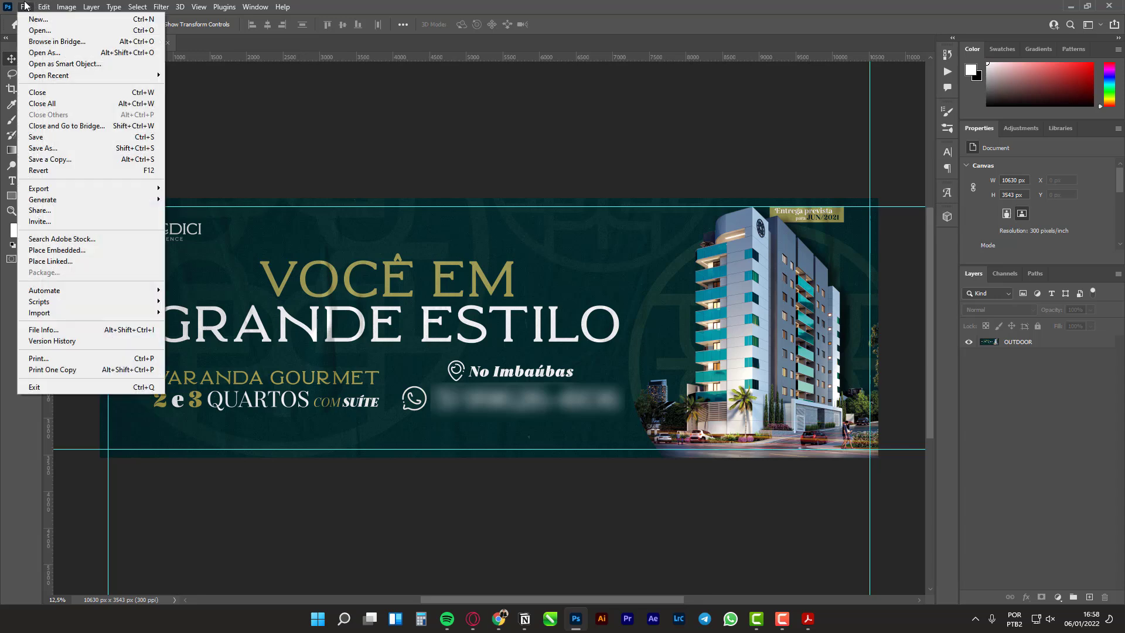
{"action": "left_click", "coordinate": [91, 148]}
{"action": "left_click", "coordinate": [147, 286]}
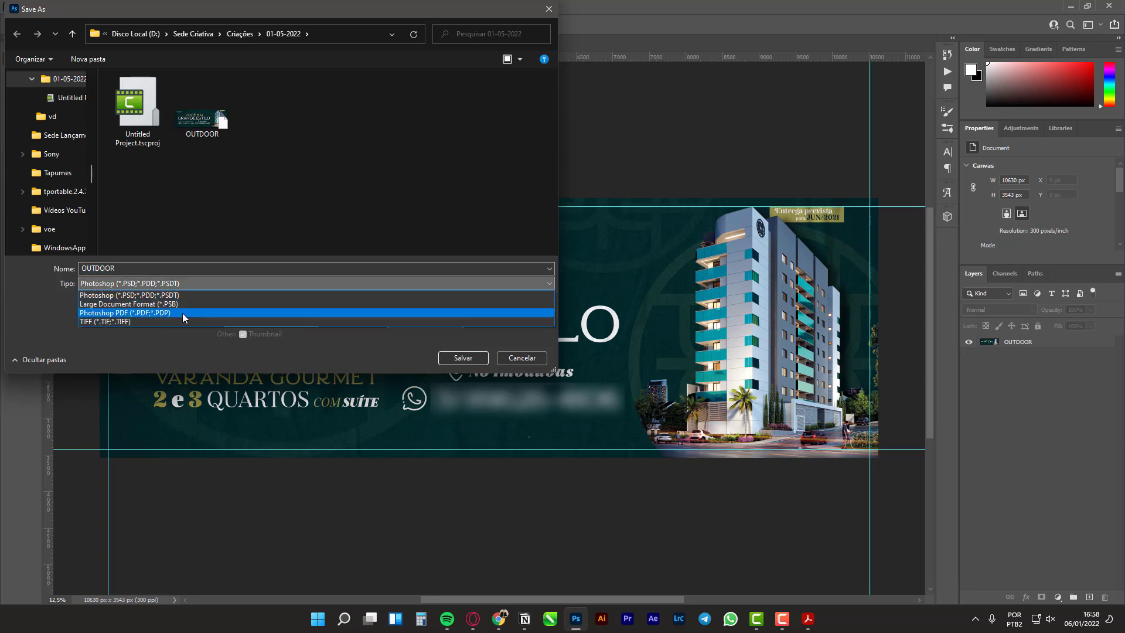
{"action": "left_click", "coordinate": [509, 363]}
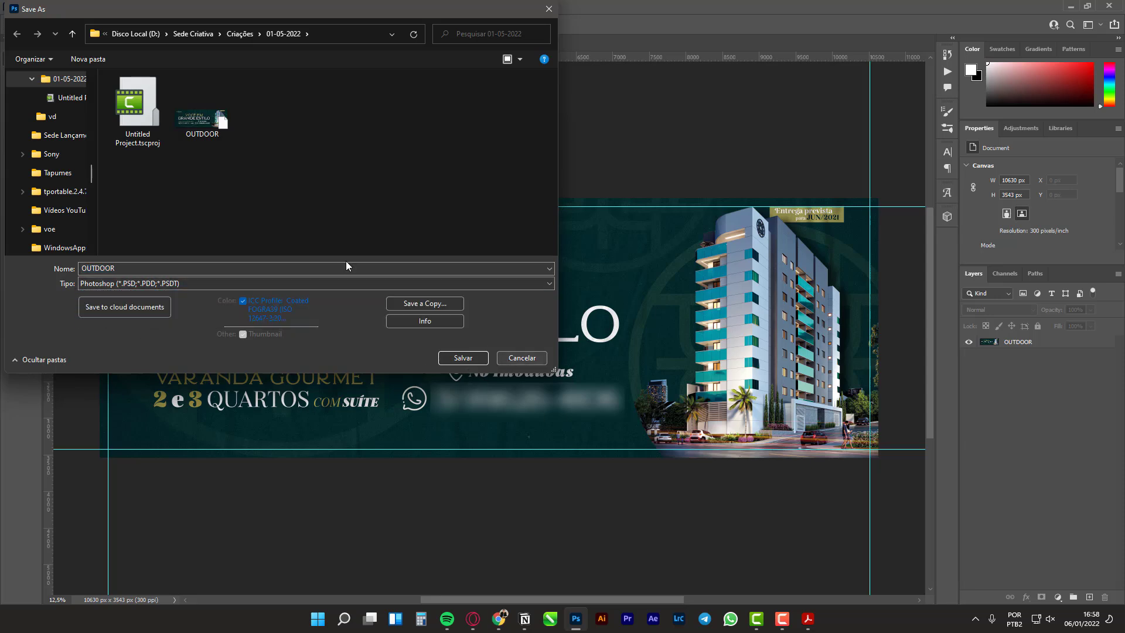
{"action": "left_click", "coordinate": [533, 361]}
Step: Export the billboard with Export As in JPG format at 100% scale, choosing the image quality
{"action": "left_click", "coordinate": [27, 6]}
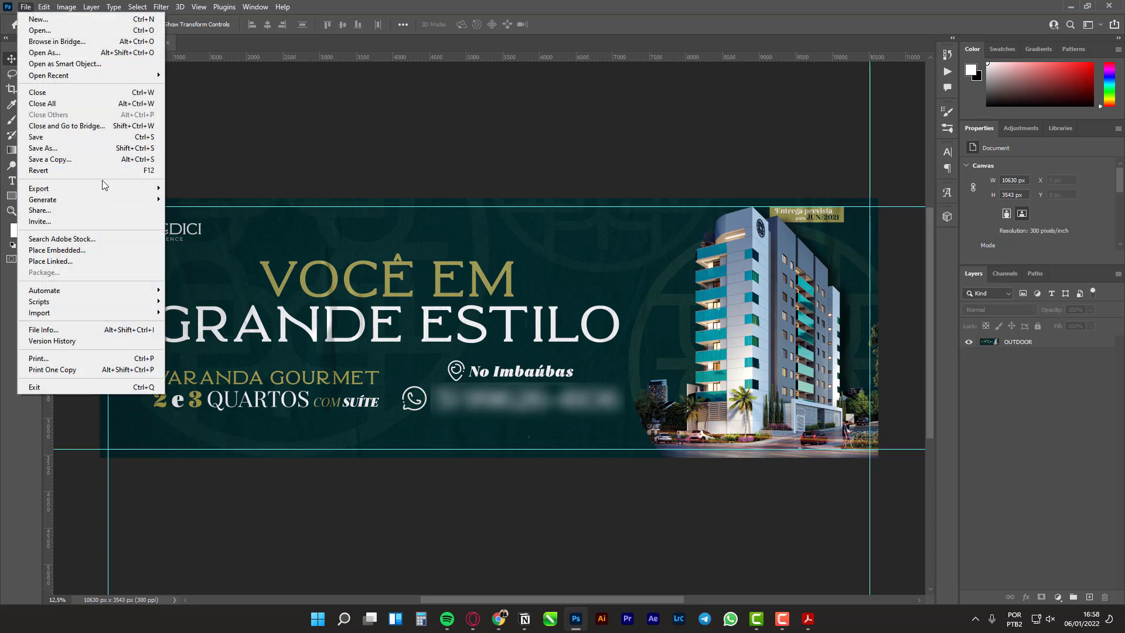
{"action": "mouse_move", "coordinate": [103, 187]}
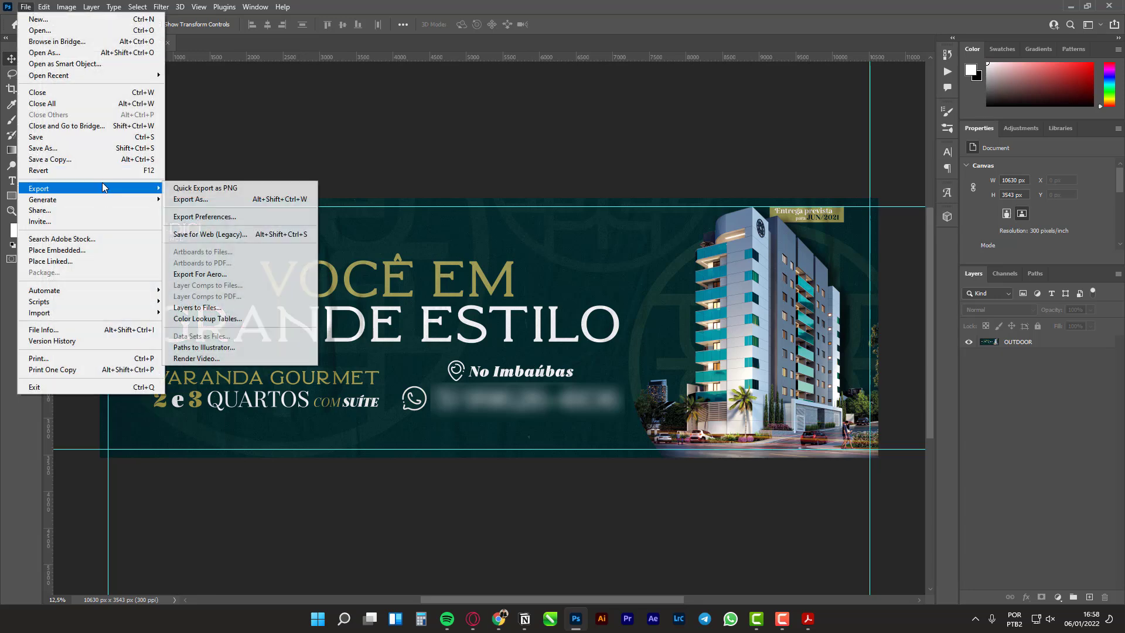
{"action": "left_click", "coordinate": [228, 202]}
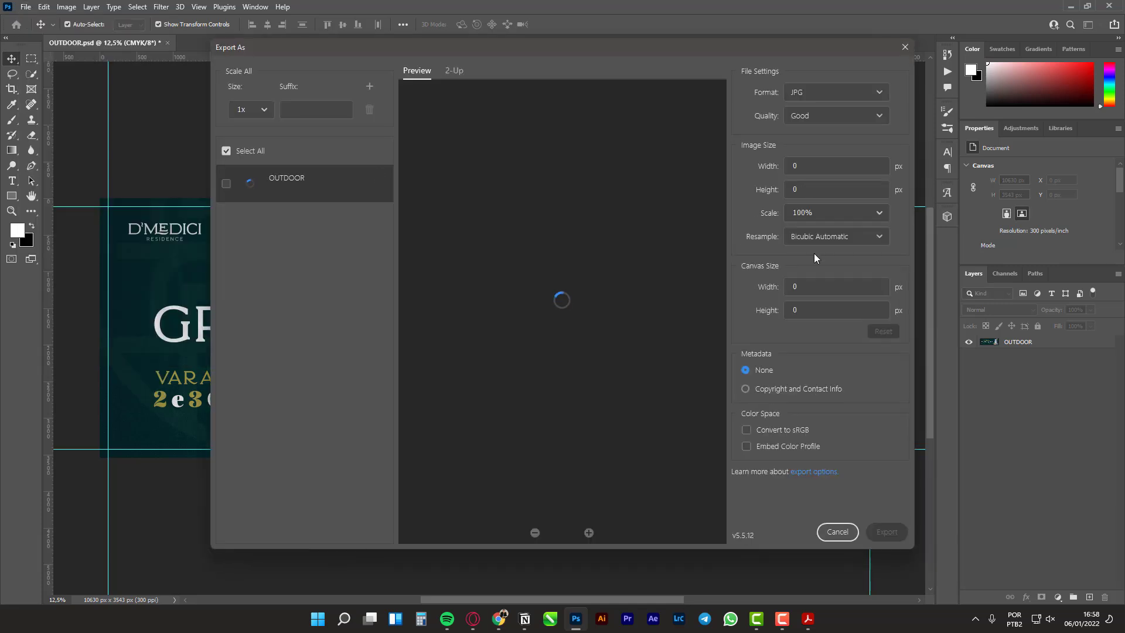
{"action": "left_click", "coordinate": [846, 93]}
{"action": "left_click", "coordinate": [819, 138]}
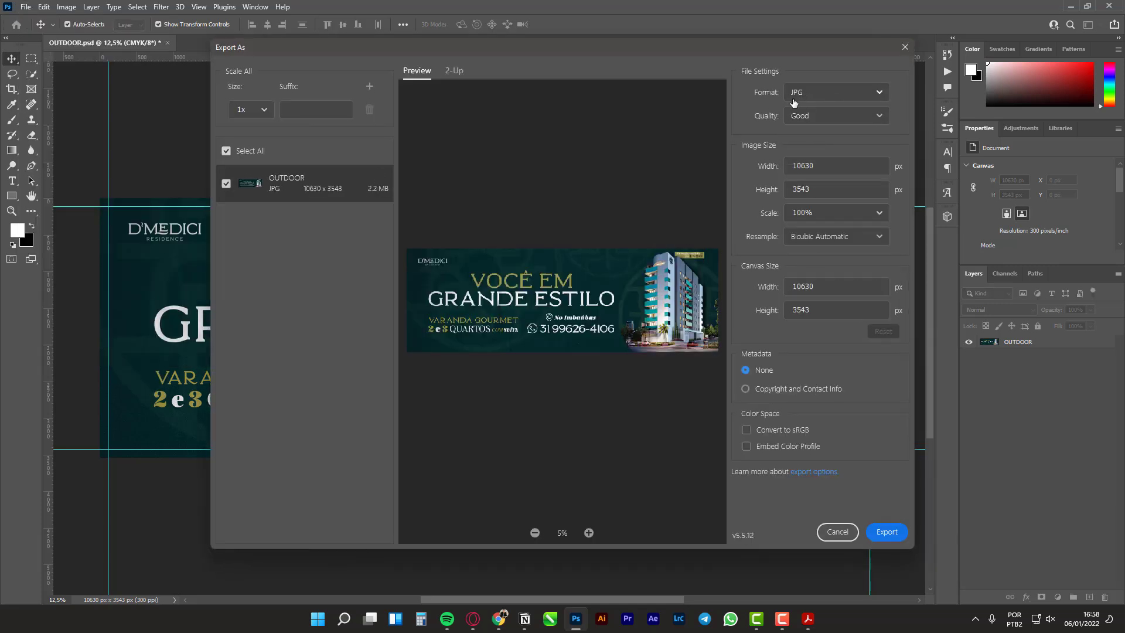
{"action": "left_click", "coordinate": [847, 115]}
{"action": "left_click", "coordinate": [819, 253]}
{"action": "left_click", "coordinate": [885, 532]}
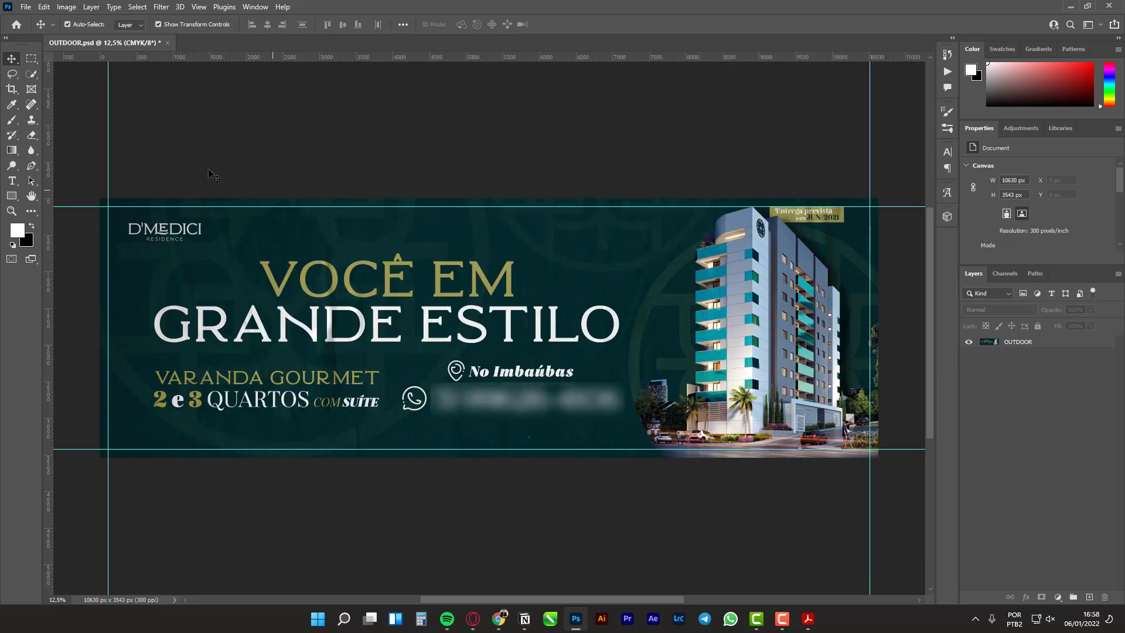
Step: Save the billboard as a Photoshop PDF named OUTDOOR, replacing the existing file, and bring up the Adobe PDF preset choices
{"action": "left_click", "coordinate": [26, 6]}
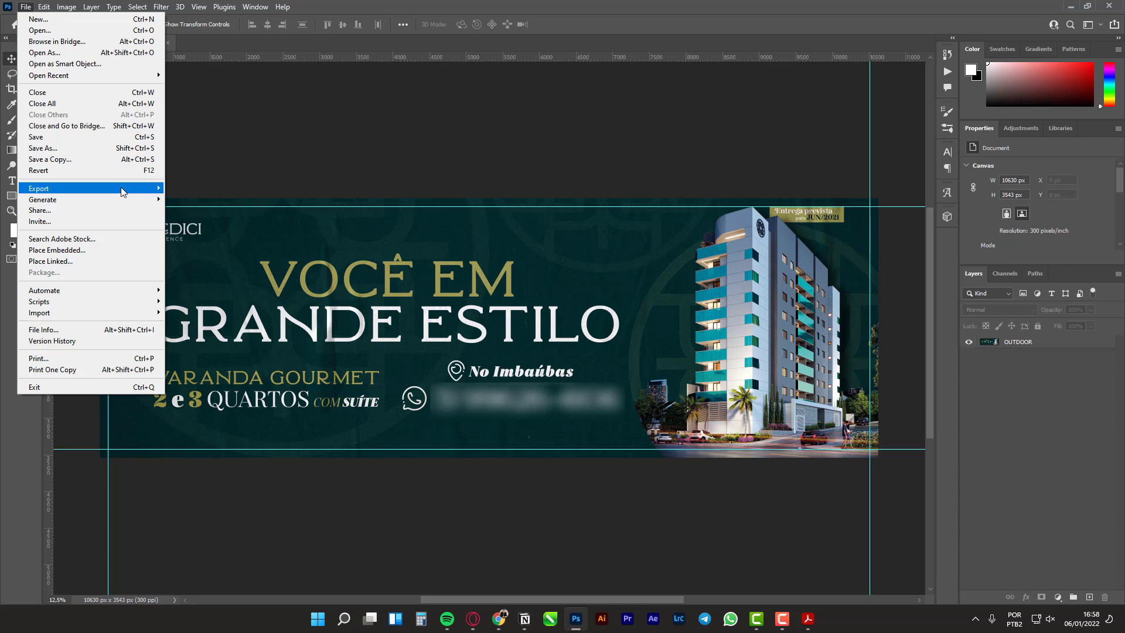
{"action": "left_click", "coordinate": [101, 153]}
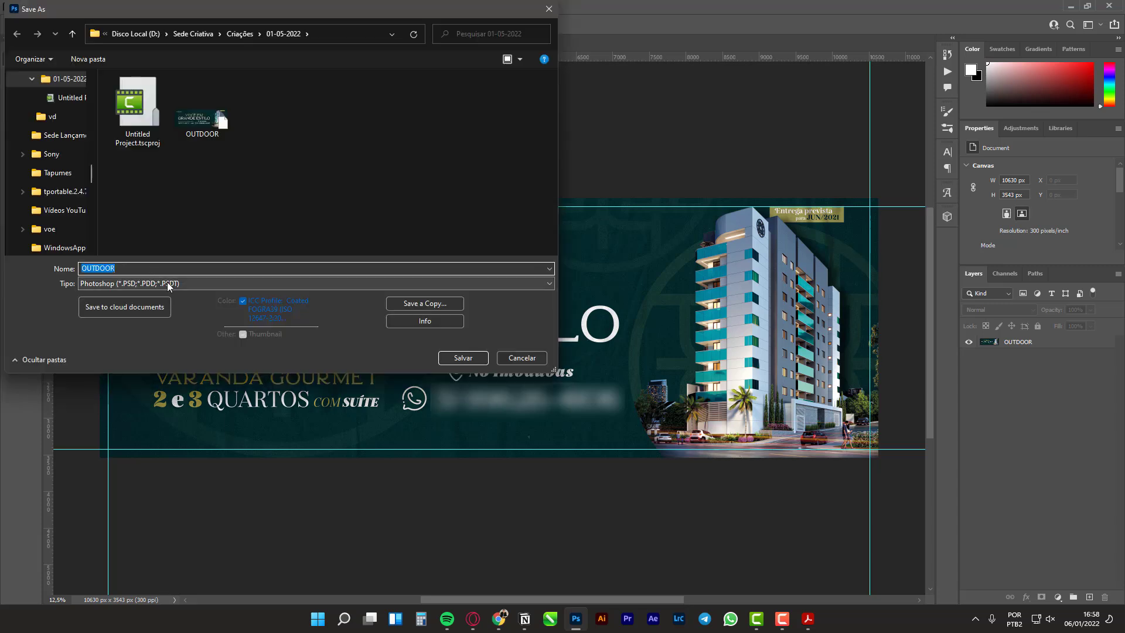
{"action": "left_click", "coordinate": [169, 284]}
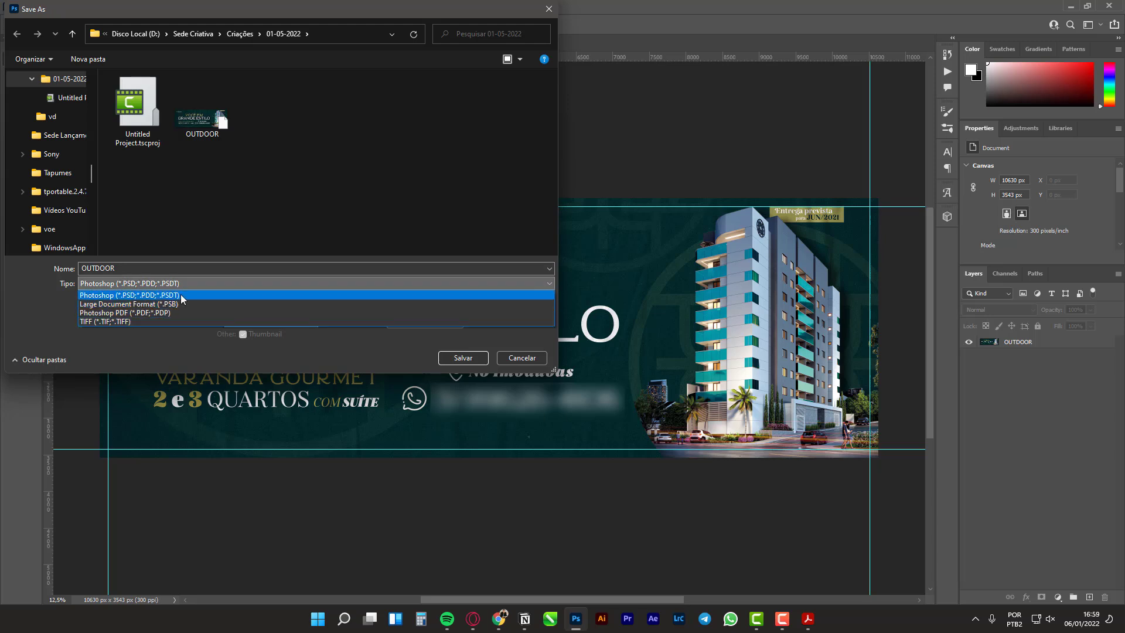
{"action": "left_click", "coordinate": [133, 313]}
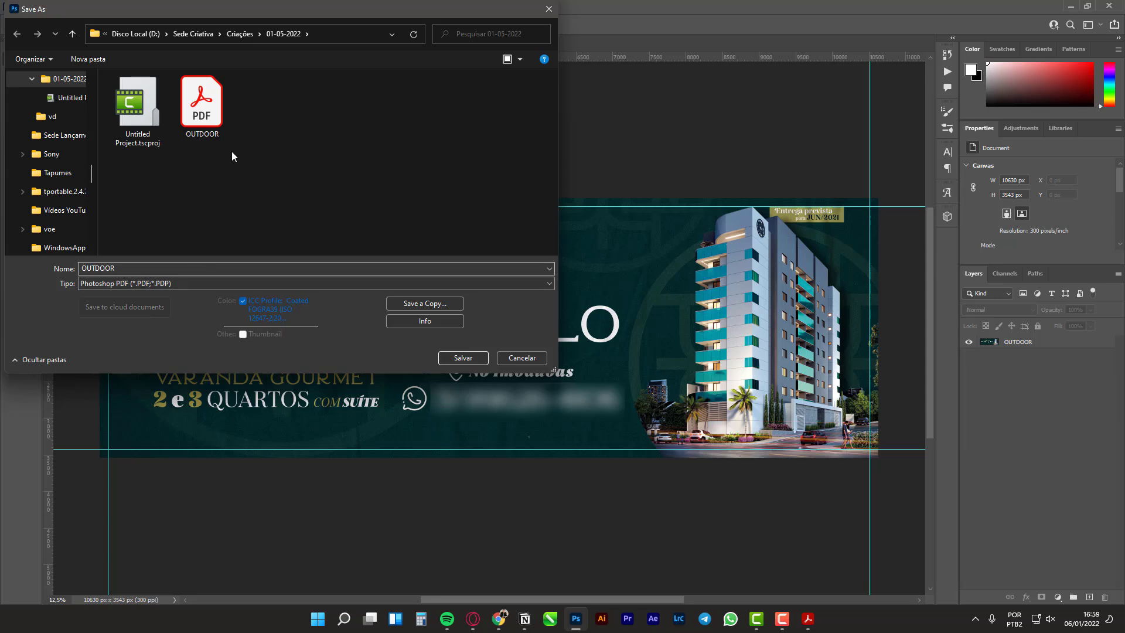
{"action": "left_click", "coordinate": [463, 357]}
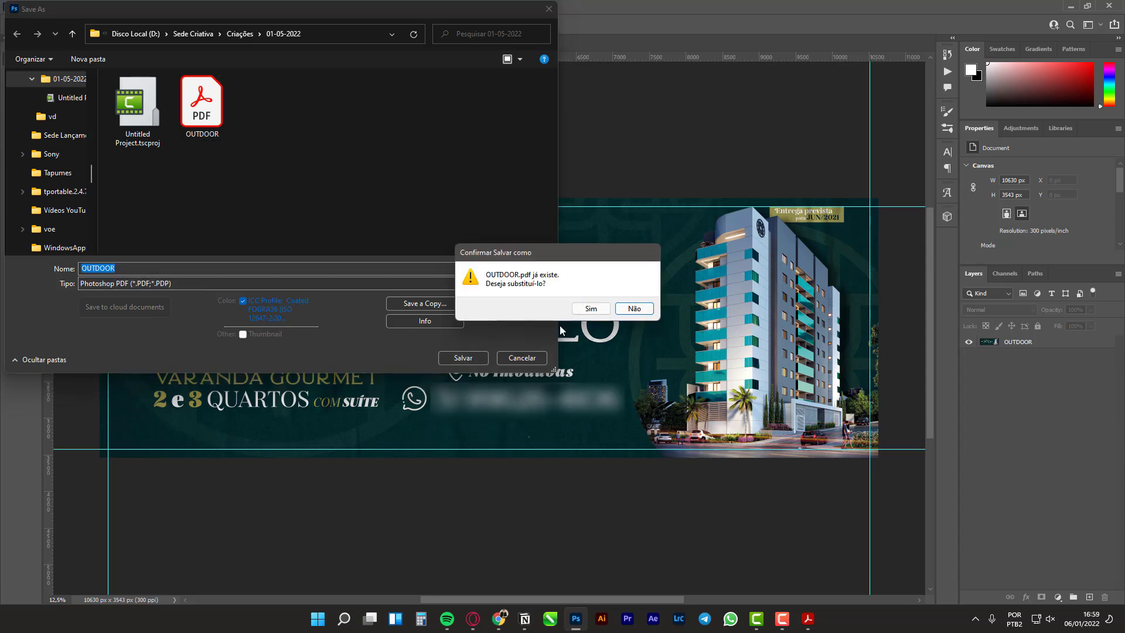
{"action": "left_click", "coordinate": [590, 309]}
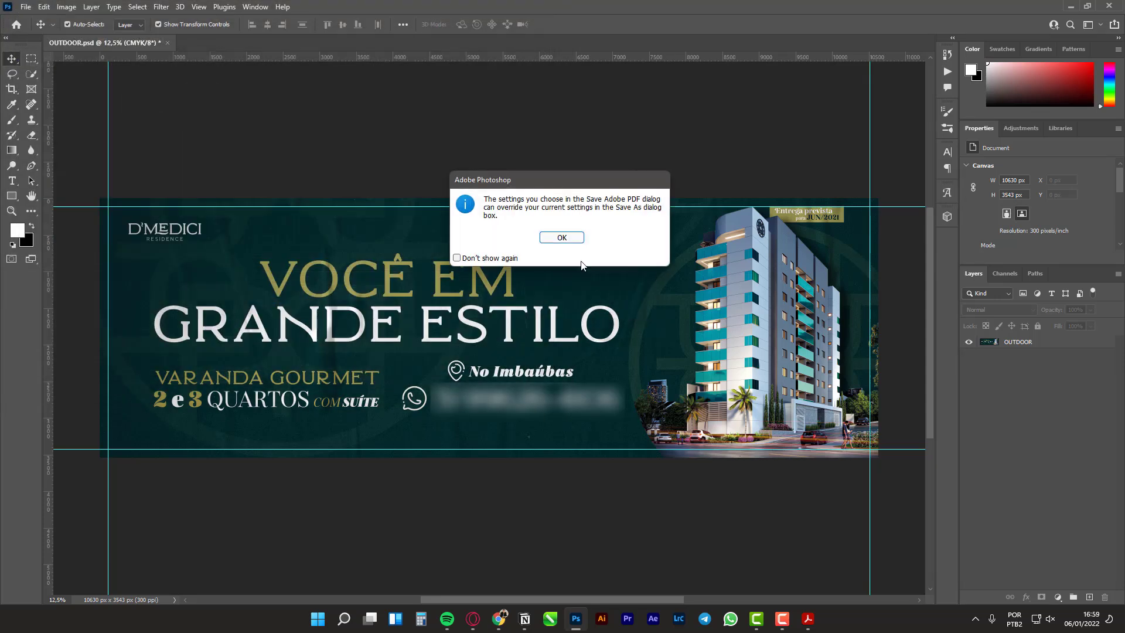
{"action": "left_click", "coordinate": [568, 238]}
{"action": "left_click", "coordinate": [529, 103]}
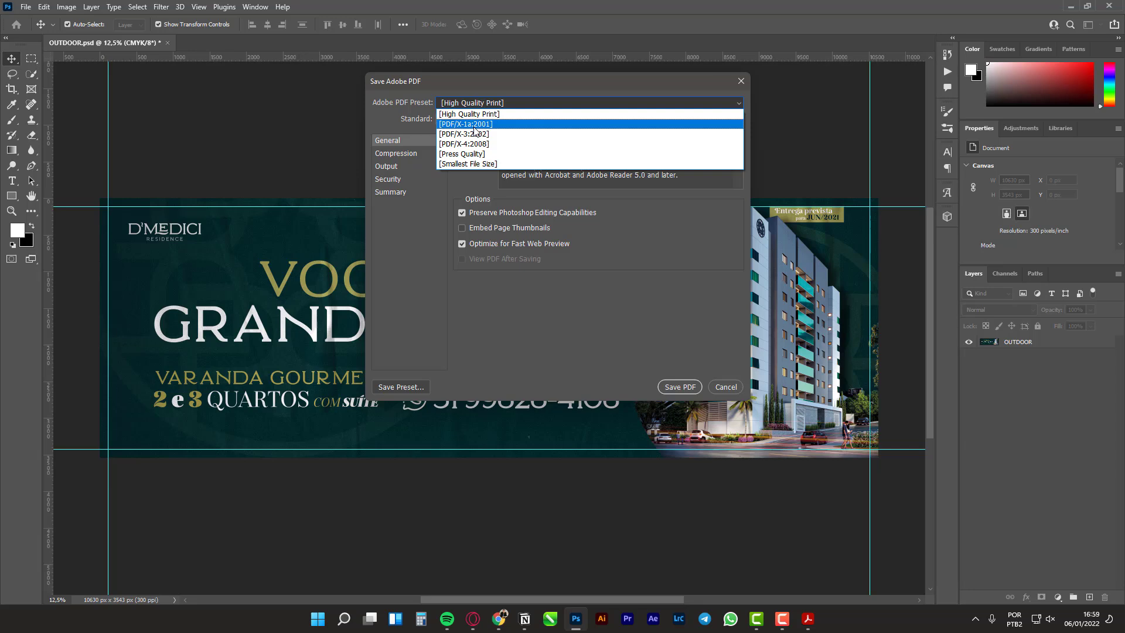
Step: Switch to the print guide in Adobe Acrobat and examine its pages on PDF/X-1a export, presets and compression settings
{"action": "left_click", "coordinate": [808, 618]}
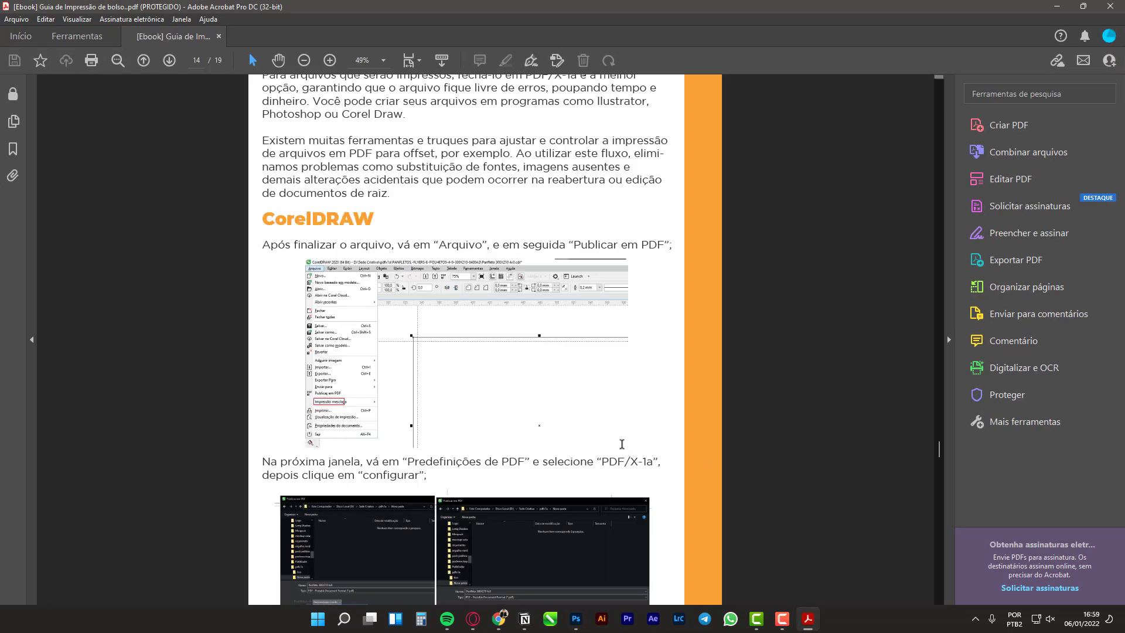
{"action": "scroll", "coordinate": [480, 205], "scroll_direction": "down", "scroll_amount": 5}
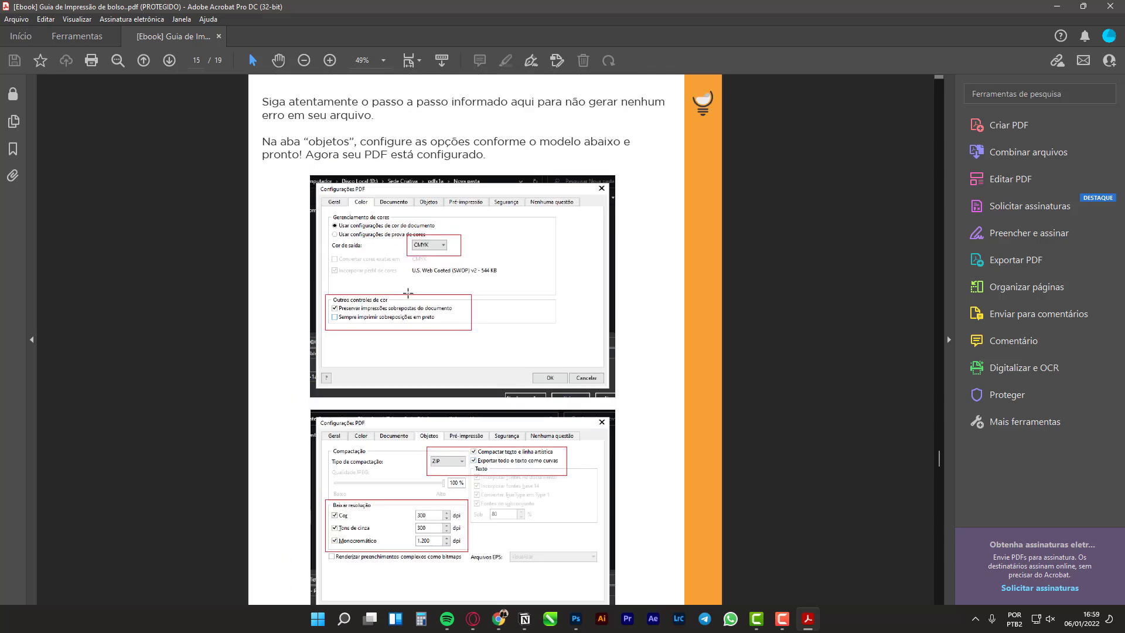
{"action": "scroll", "coordinate": [408, 293], "scroll_direction": "up", "scroll_amount": 7}
{"action": "scroll", "coordinate": [412, 297], "scroll_direction": "down", "scroll_amount": 8}
{"action": "scroll", "coordinate": [412, 299], "scroll_direction": "up", "scroll_amount": 7}
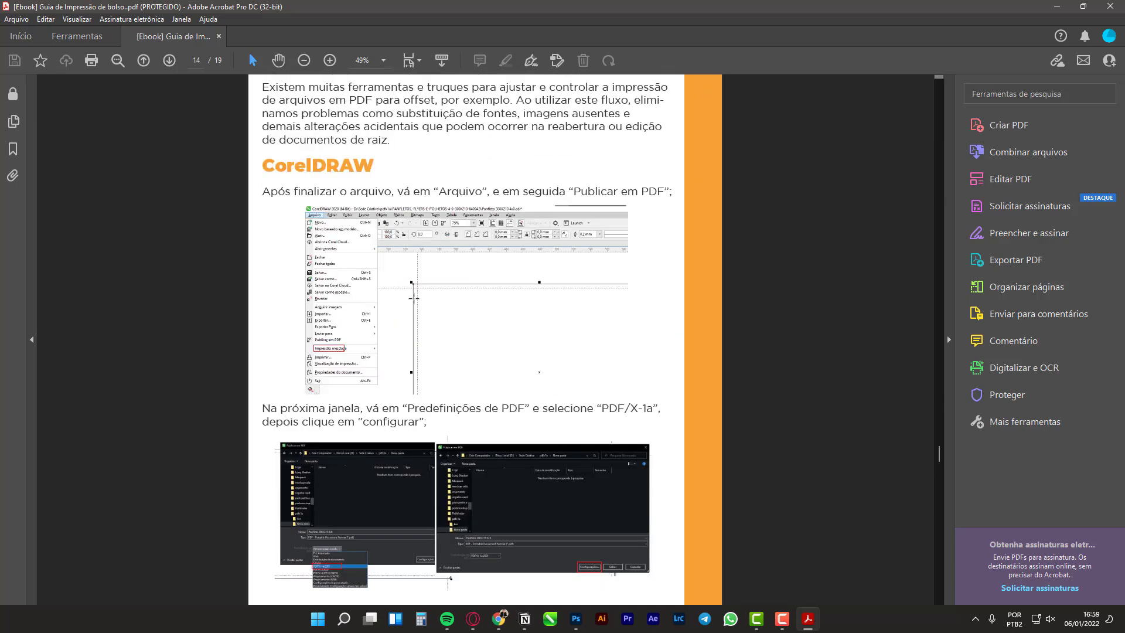
{"action": "scroll", "coordinate": [414, 299], "scroll_direction": "down", "scroll_amount": 10}
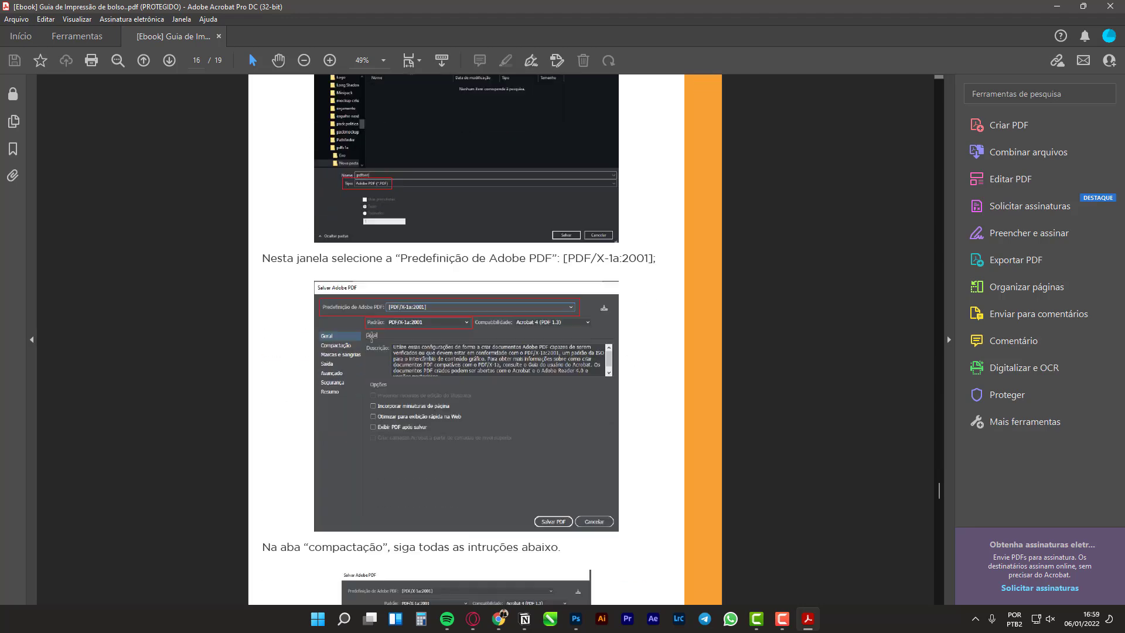
{"action": "scroll", "coordinate": [371, 339], "scroll_direction": "down", "scroll_amount": 7}
{"action": "scroll", "coordinate": [620, 373], "scroll_direction": "up", "scroll_amount": 5}
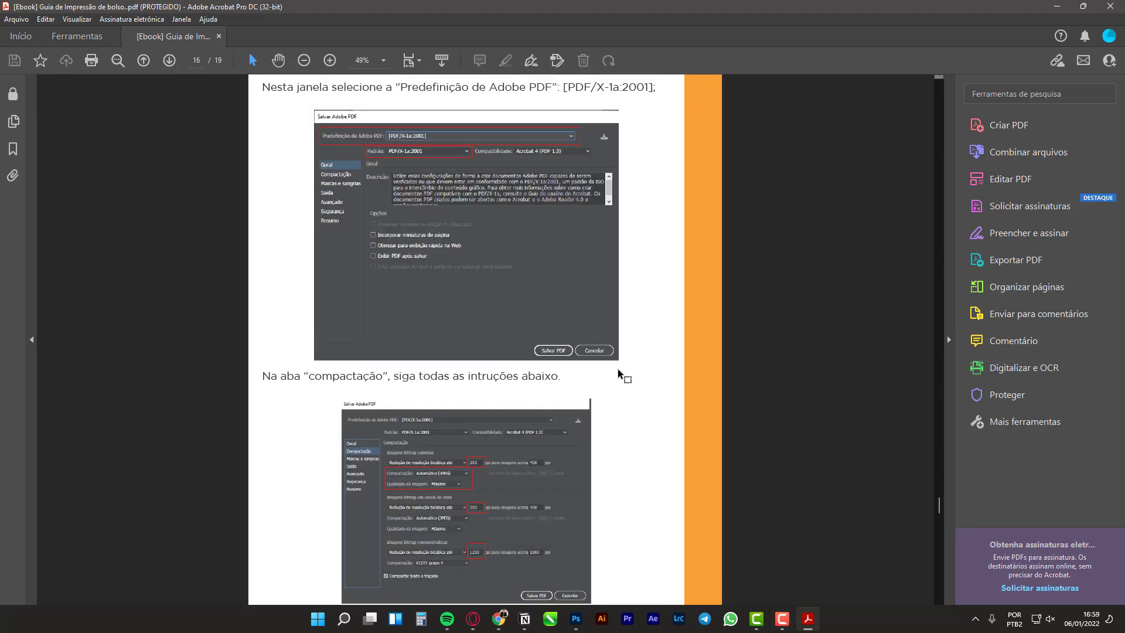
Step: Return to Photoshop, apply the [PDF/X-1a:2001] preset to the PDF and check its compression settings
{"action": "left_click", "coordinate": [1057, 6]}
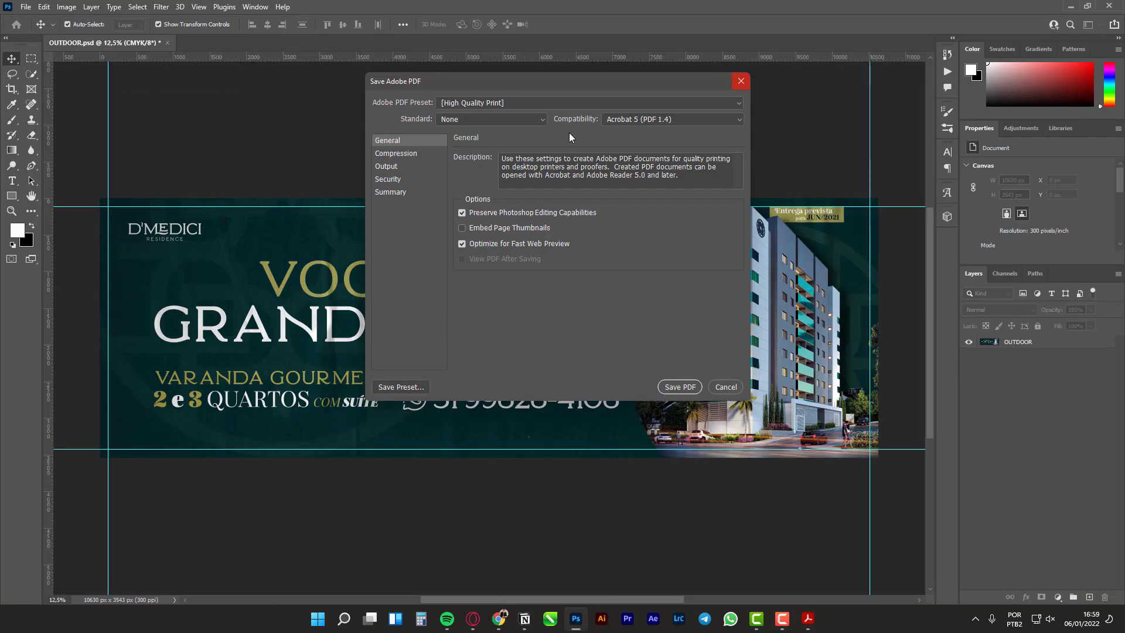
{"action": "left_click", "coordinate": [528, 102]}
{"action": "left_click", "coordinate": [497, 126]}
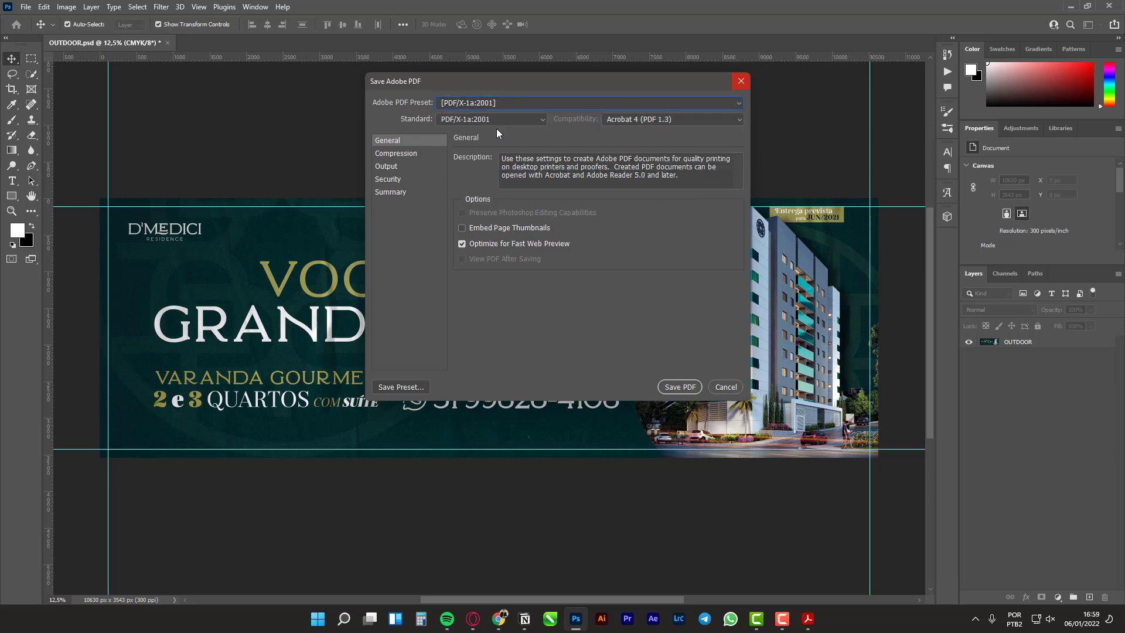
{"action": "left_click", "coordinate": [422, 156]}
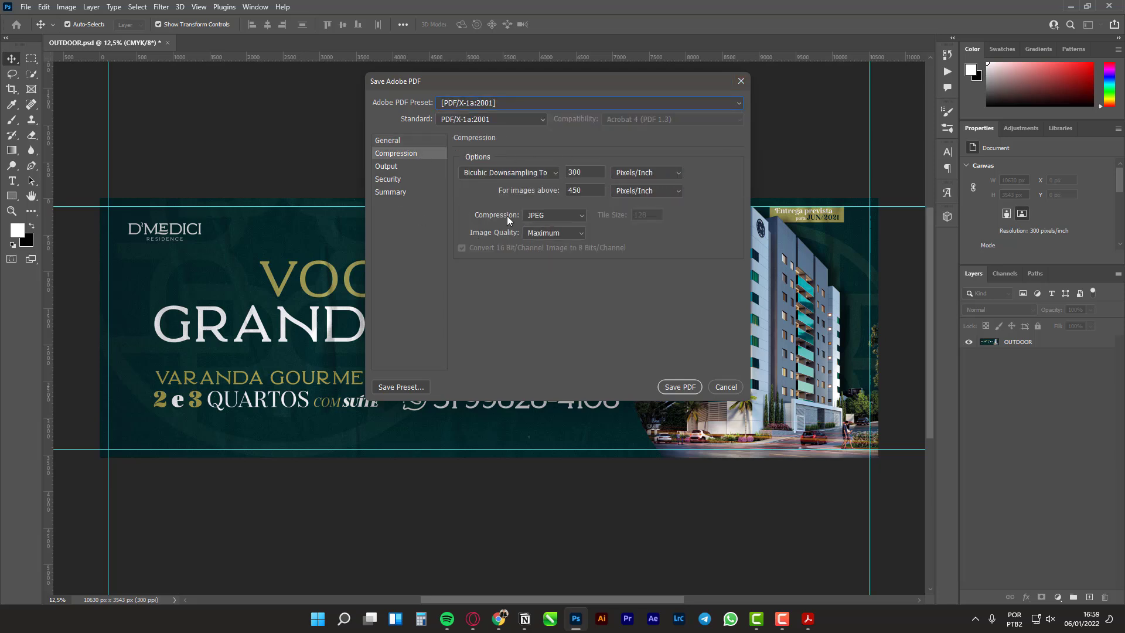
Step: Set the PDF's output destination profile to Coated FOGRA39 (ISO 12647-2:2004) and save the PDF
{"action": "left_click", "coordinate": [398, 167]}
{"action": "left_click", "coordinate": [666, 190]}
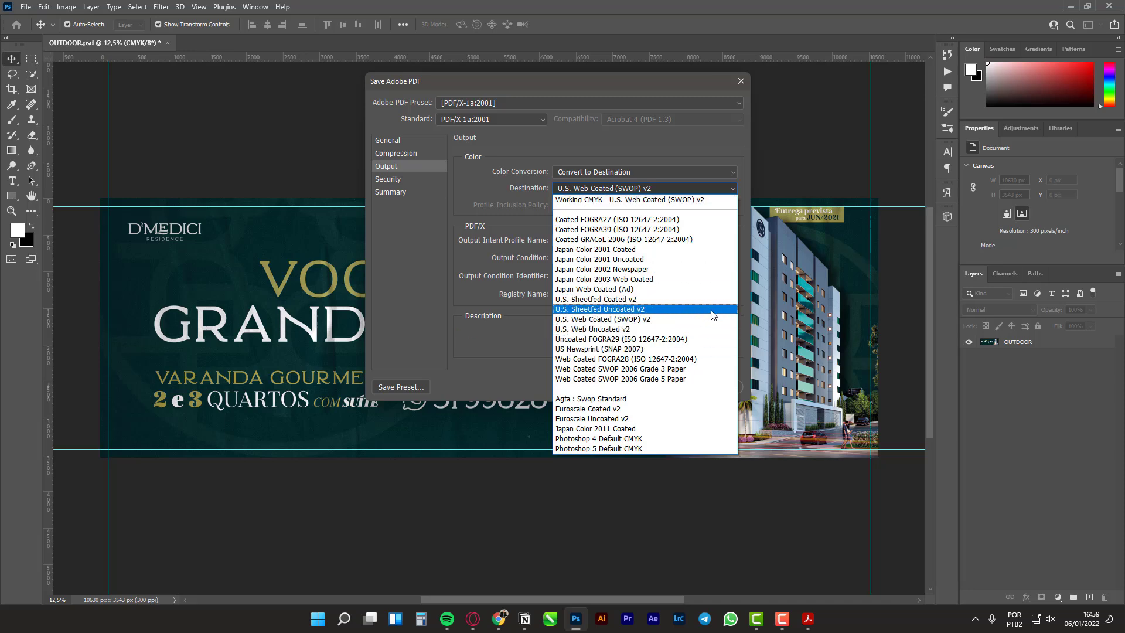
{"action": "left_click", "coordinate": [656, 220]}
{"action": "left_click", "coordinate": [648, 230]}
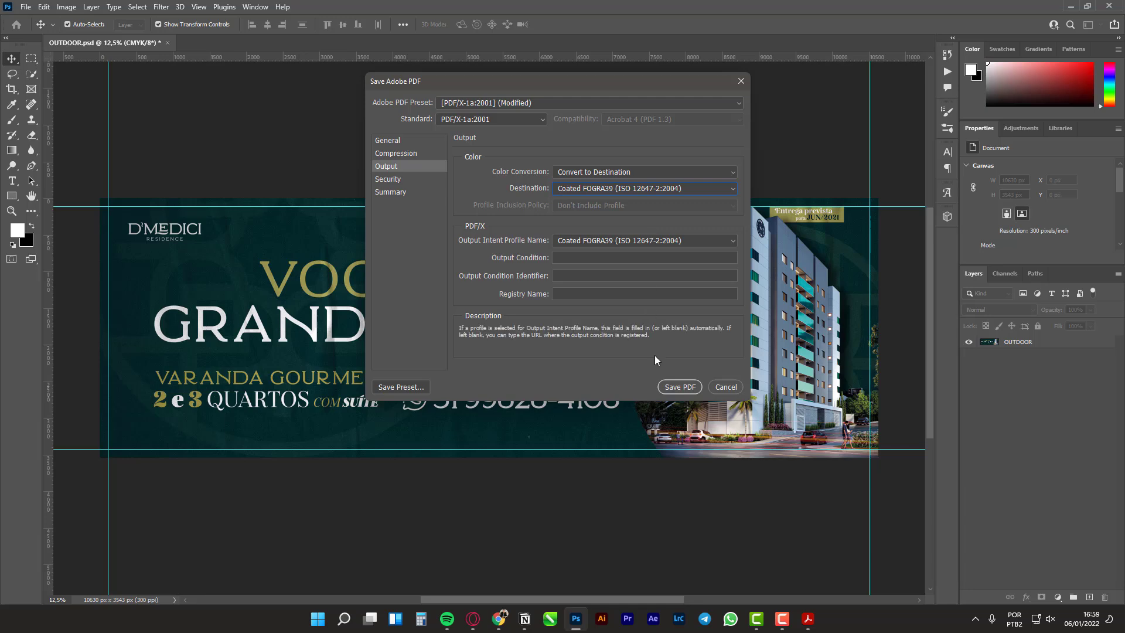
{"action": "left_click", "coordinate": [684, 387]}
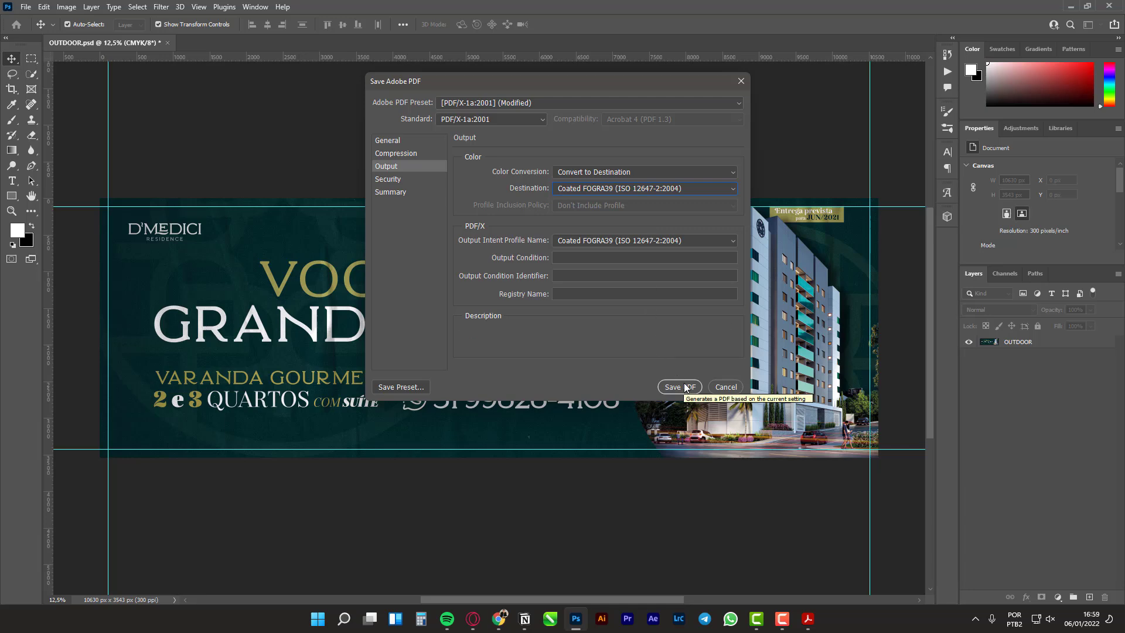